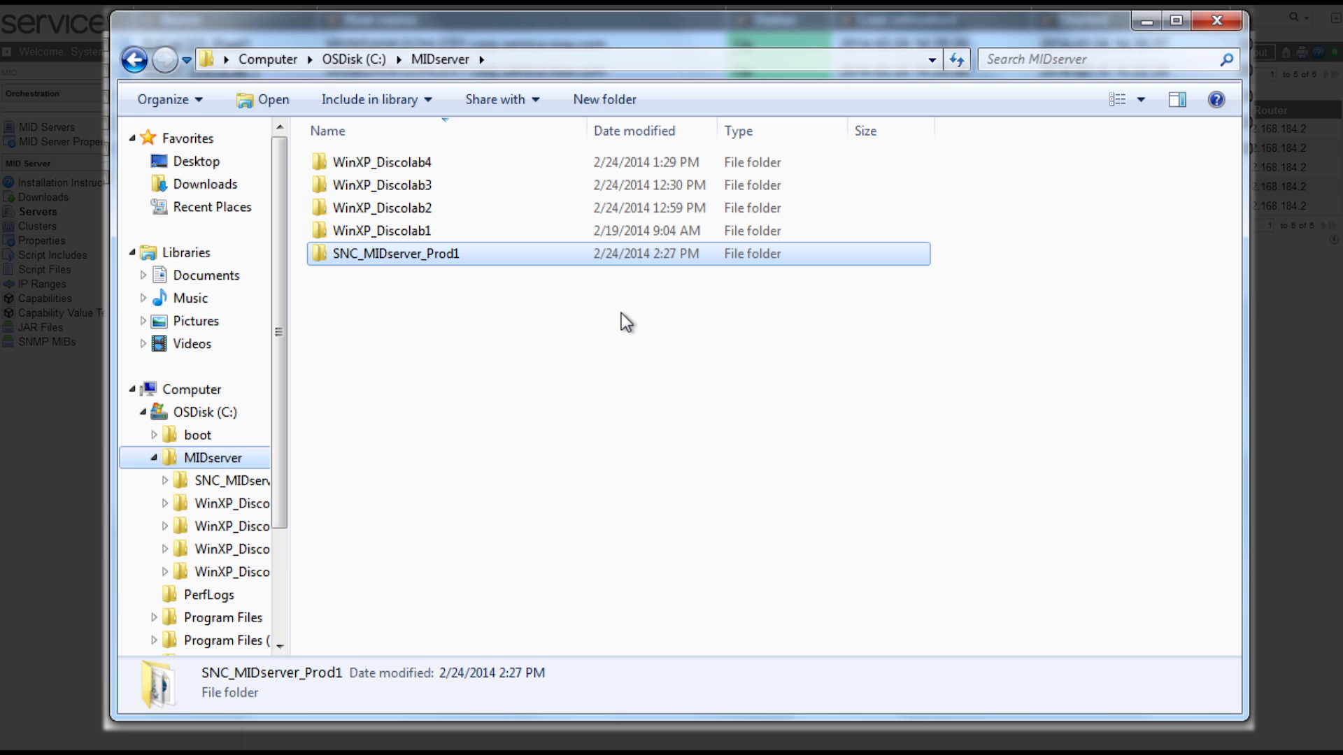
Copy the agent folder from the downloaded MID server zip into the MIDserver folder.
{"action": "left_click", "coordinate": [205, 184]}
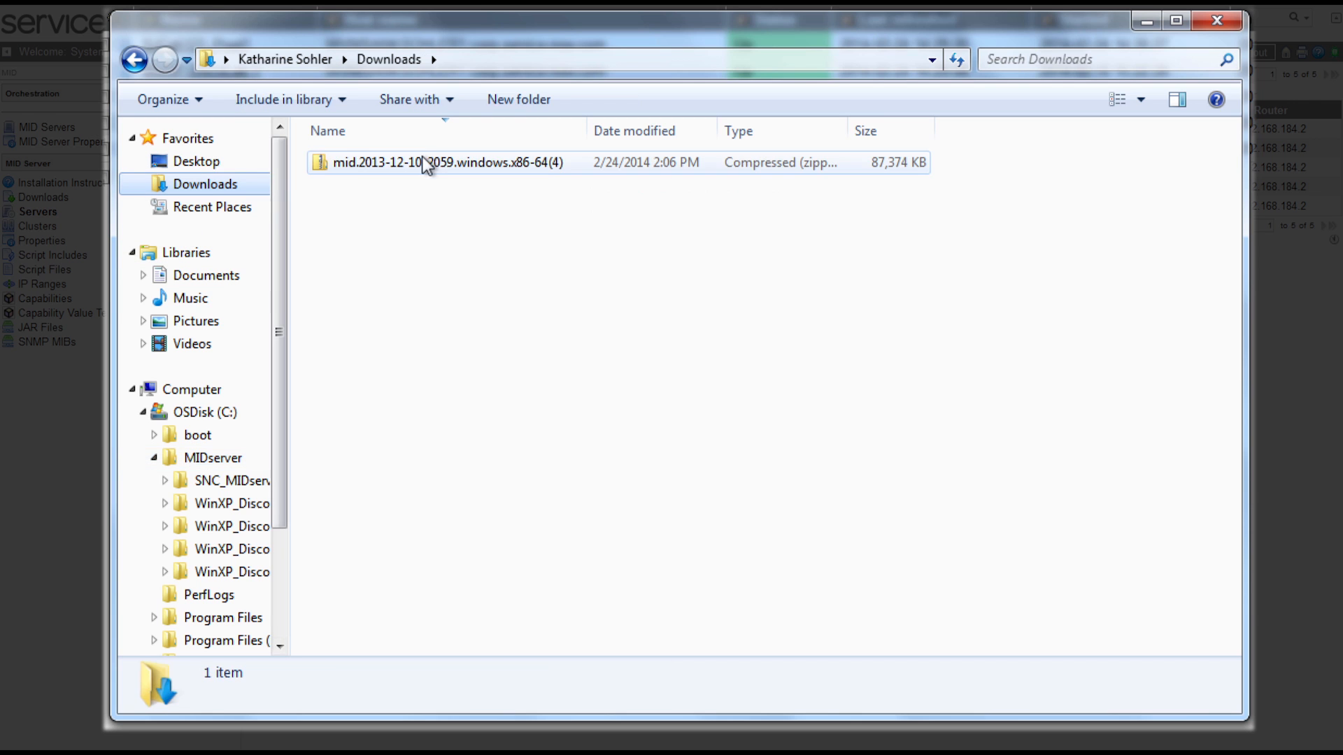
{"action": "double_click", "coordinate": [420, 162]}
{"action": "left_click_drag", "start_coordinate": [385, 159], "coordinate": [214, 457]}
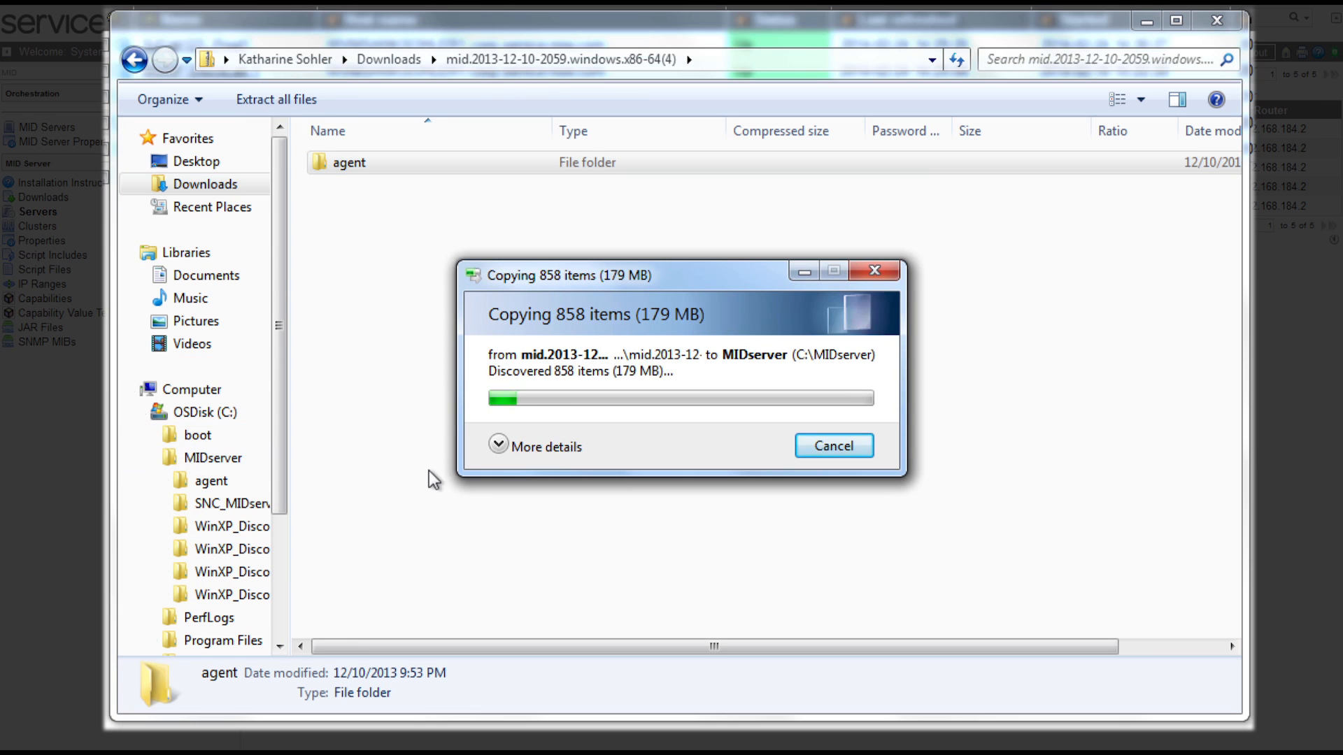
{"action": "left_click", "coordinate": [227, 458]}
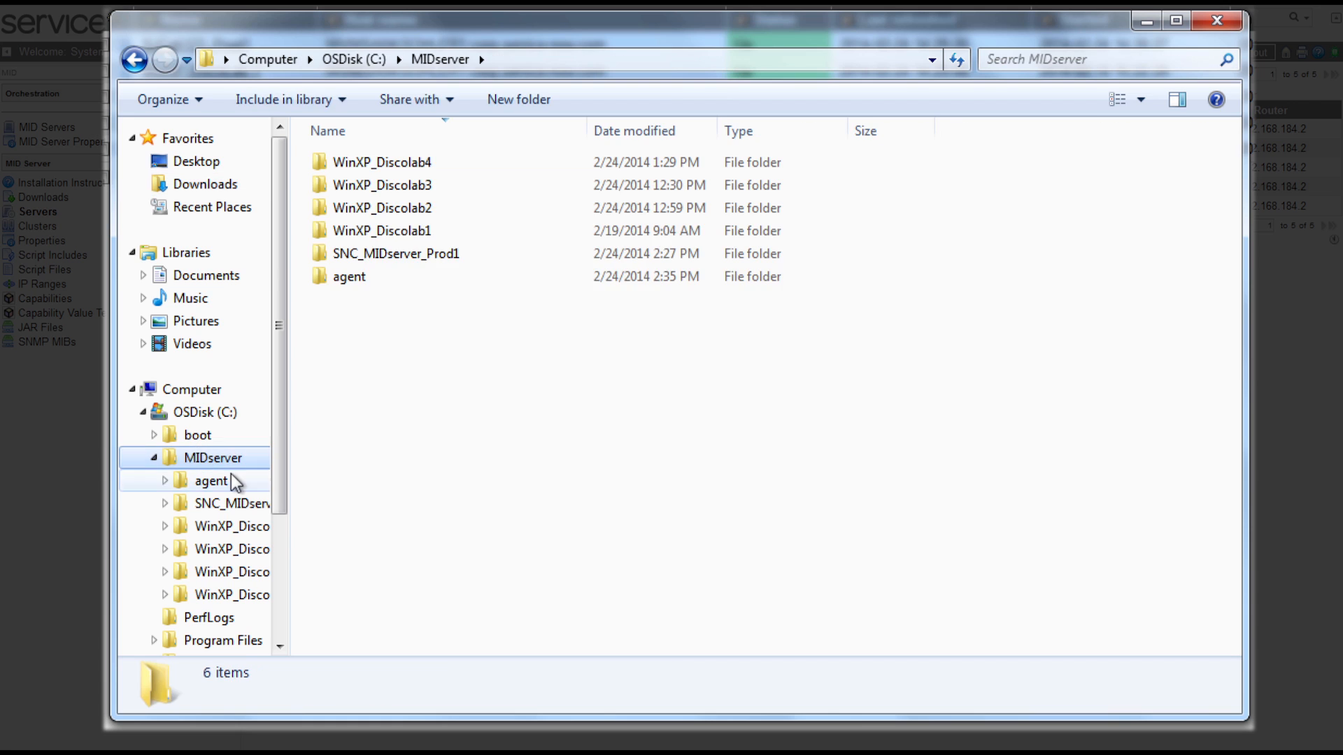
Rename the copied agent folder to SNC_MIDserver_Prod2.
{"action": "right_click", "coordinate": [338, 271]}
{"action": "left_click", "coordinate": [441, 591]}
{"action": "type", "text": "SNC_MIDserver_Prod2"}
{"action": "left_click", "coordinate": [458, 309]}
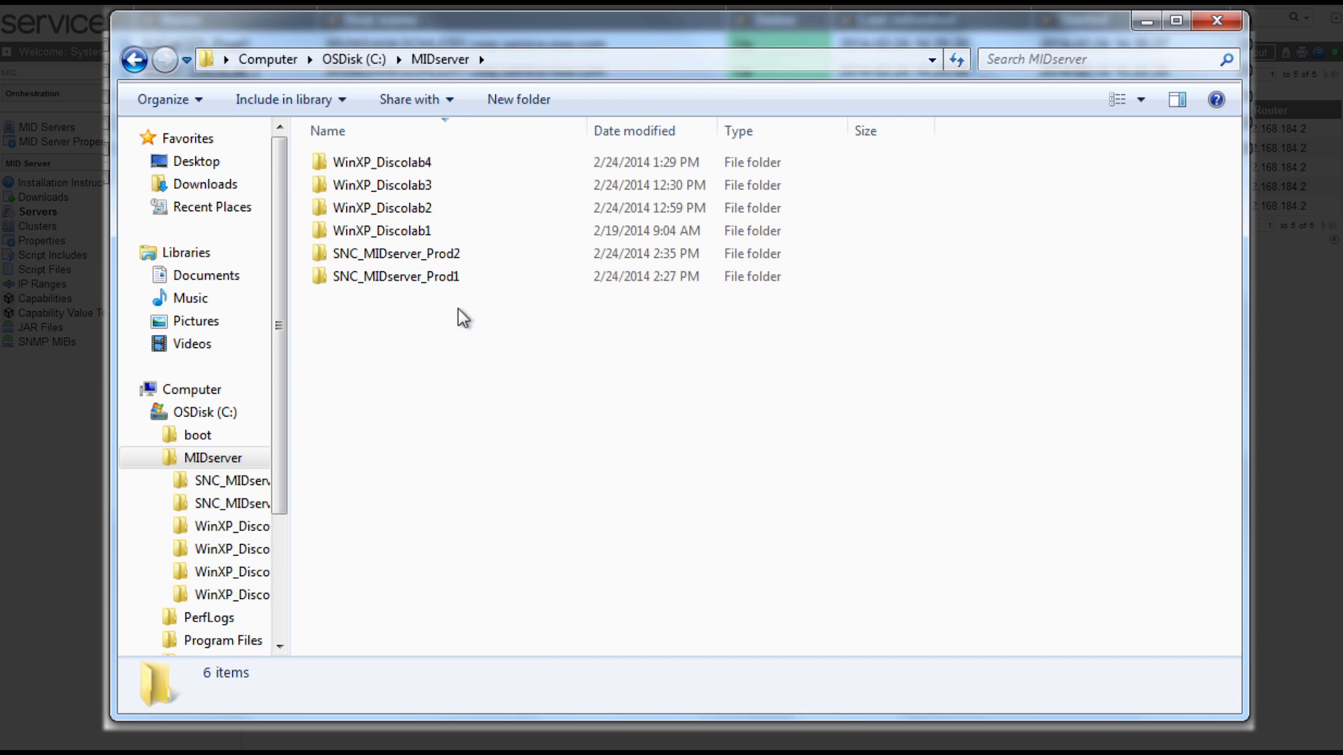
Open the config file inside SNC_MIDserver_Prod2 with WordPad.
{"action": "double_click", "coordinate": [380, 253]}
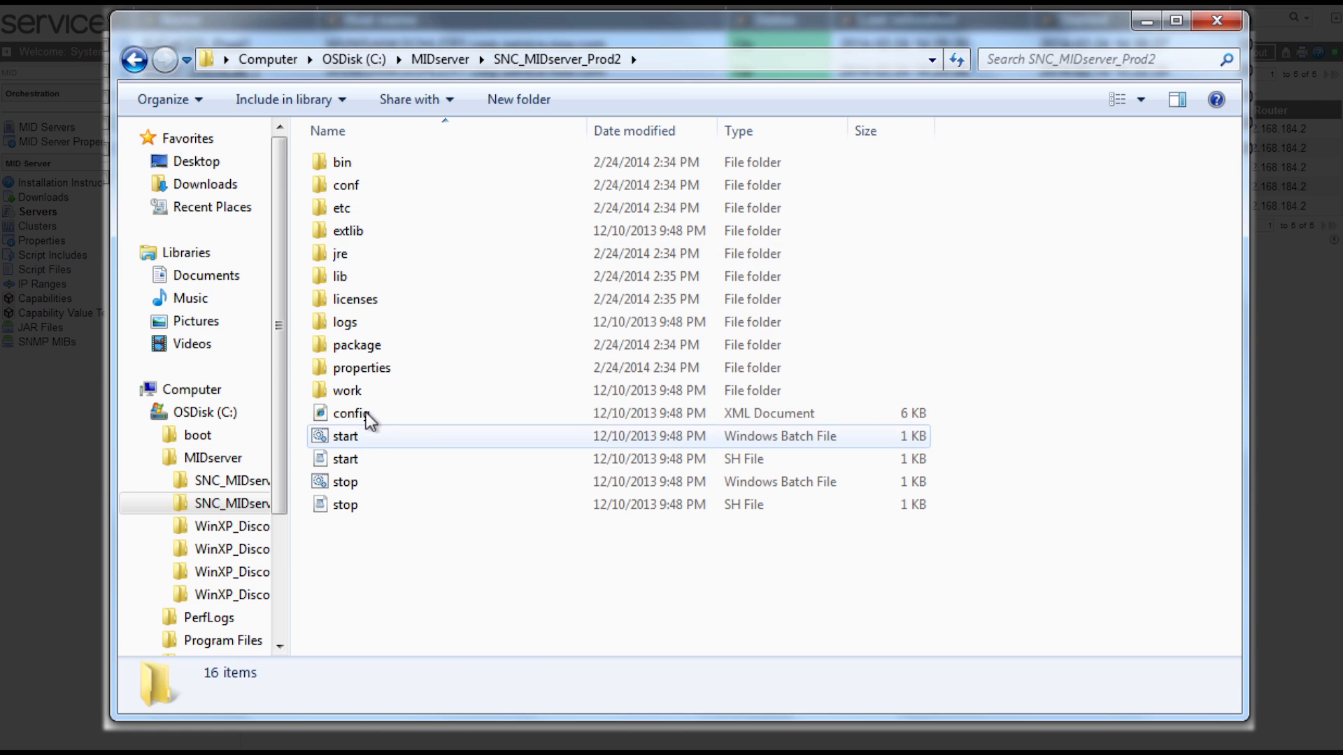
{"action": "right_click", "coordinate": [353, 414]}
{"action": "mouse_move", "coordinate": [447, 477]}
{"action": "left_click", "coordinate": [668, 518]}
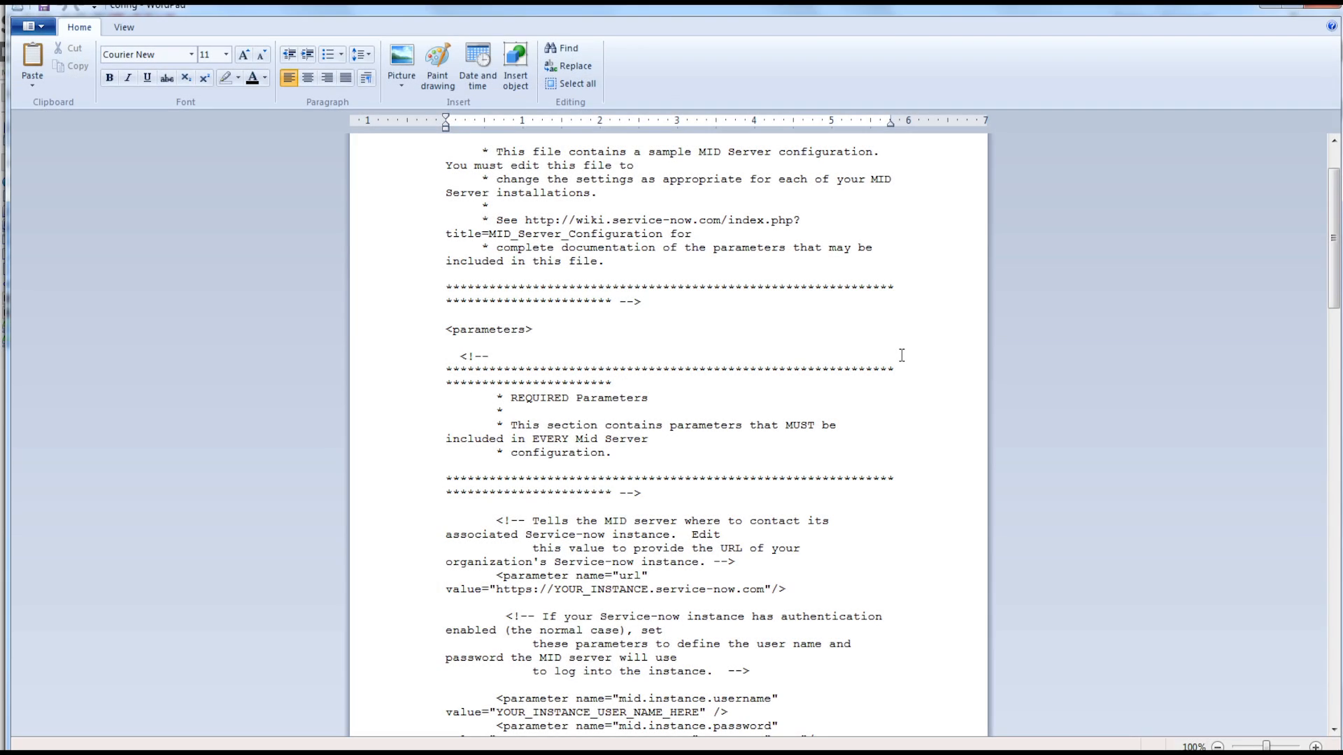
Paste the instance URL into config and enter the MID login user name and password.
{"action": "scroll", "coordinate": [902, 355], "scroll_direction": "down", "scroll_amount": 6}
{"action": "double_click", "coordinate": [602, 343]}
{"action": "key", "text": "ctrl+v"}
{"action": "double_click", "coordinate": [692, 464]}
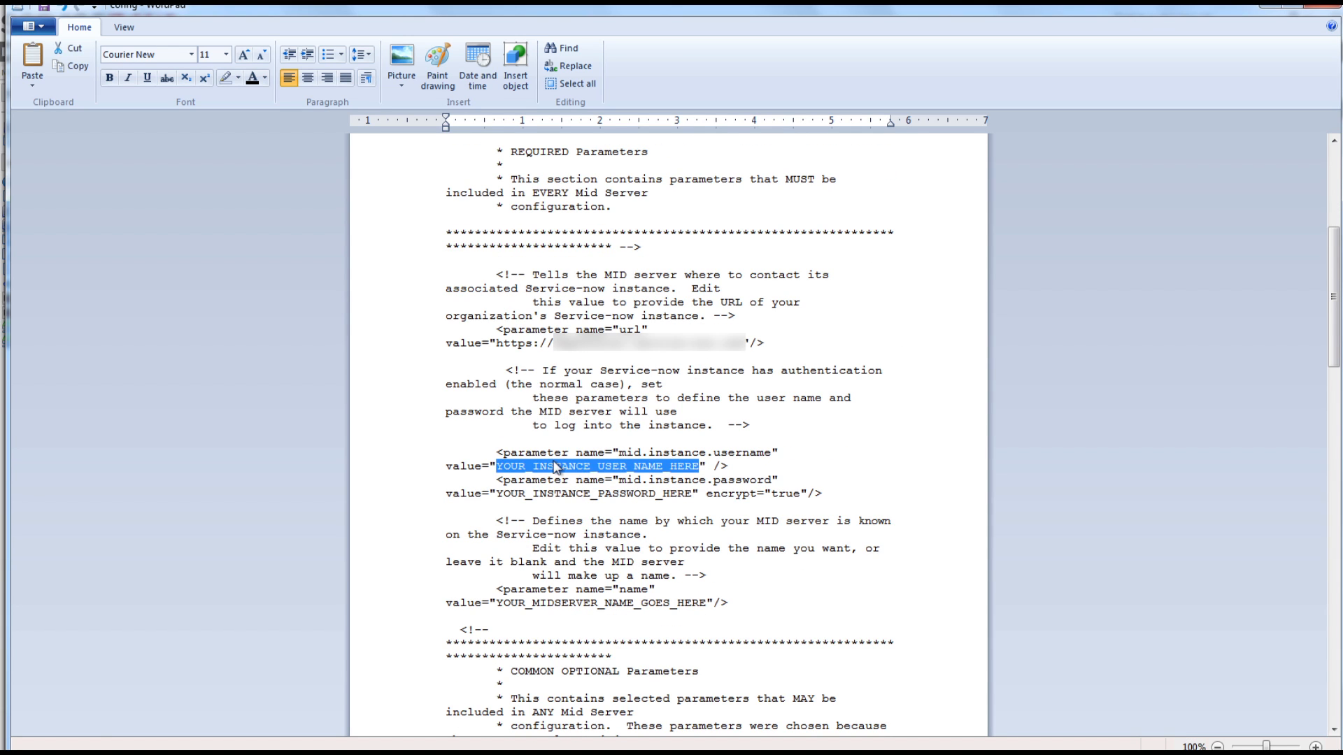
{"action": "type", "text": "SNCMIDserver"}
{"action": "double_click", "coordinate": [714, 496]}
{"action": "type", "text": "midserver"}
Replace the placeholder MID server name with SJCali123_Prod2, correcting a typo.
{"action": "scroll", "coordinate": [1029, 460], "scroll_direction": "down", "scroll_amount": 5}
{"action": "double_click", "coordinate": [630, 316]}
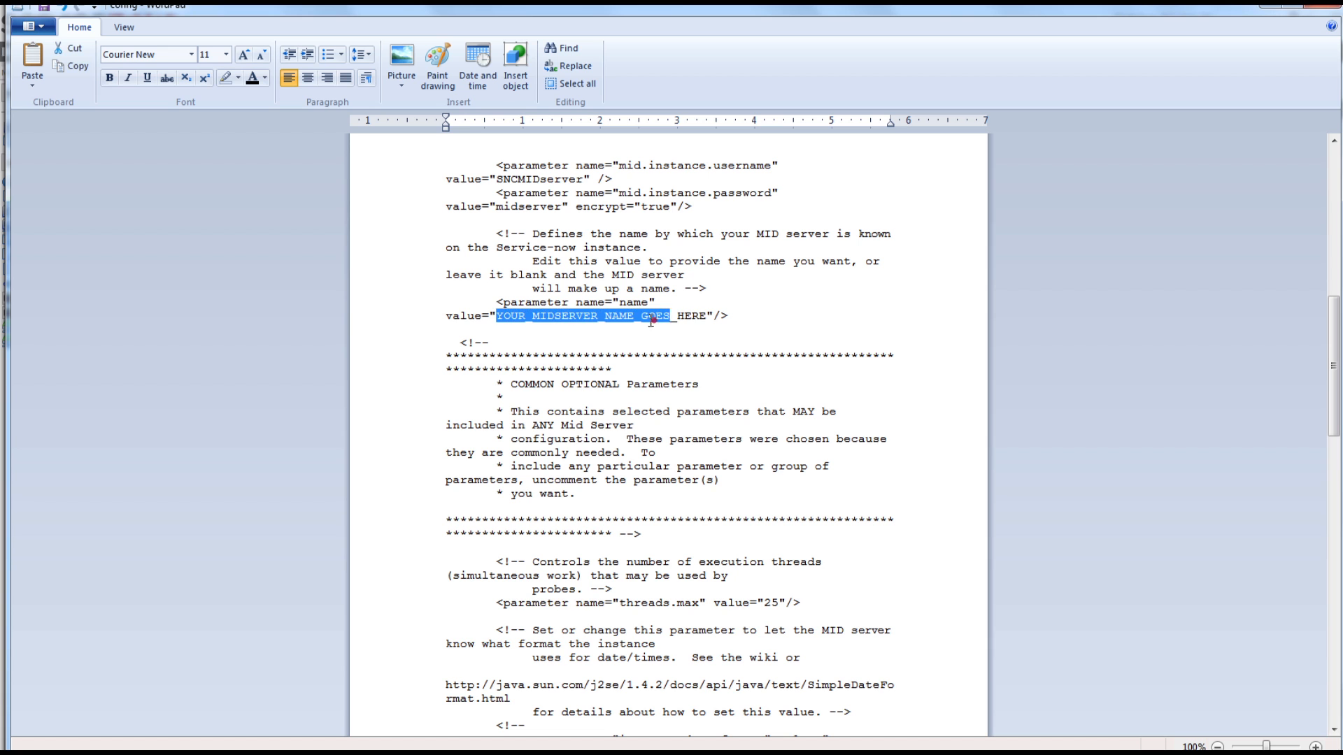
{"action": "key", "text": "BackSpace"}
{"action": "type", "text": "SJCall123_Sr"}
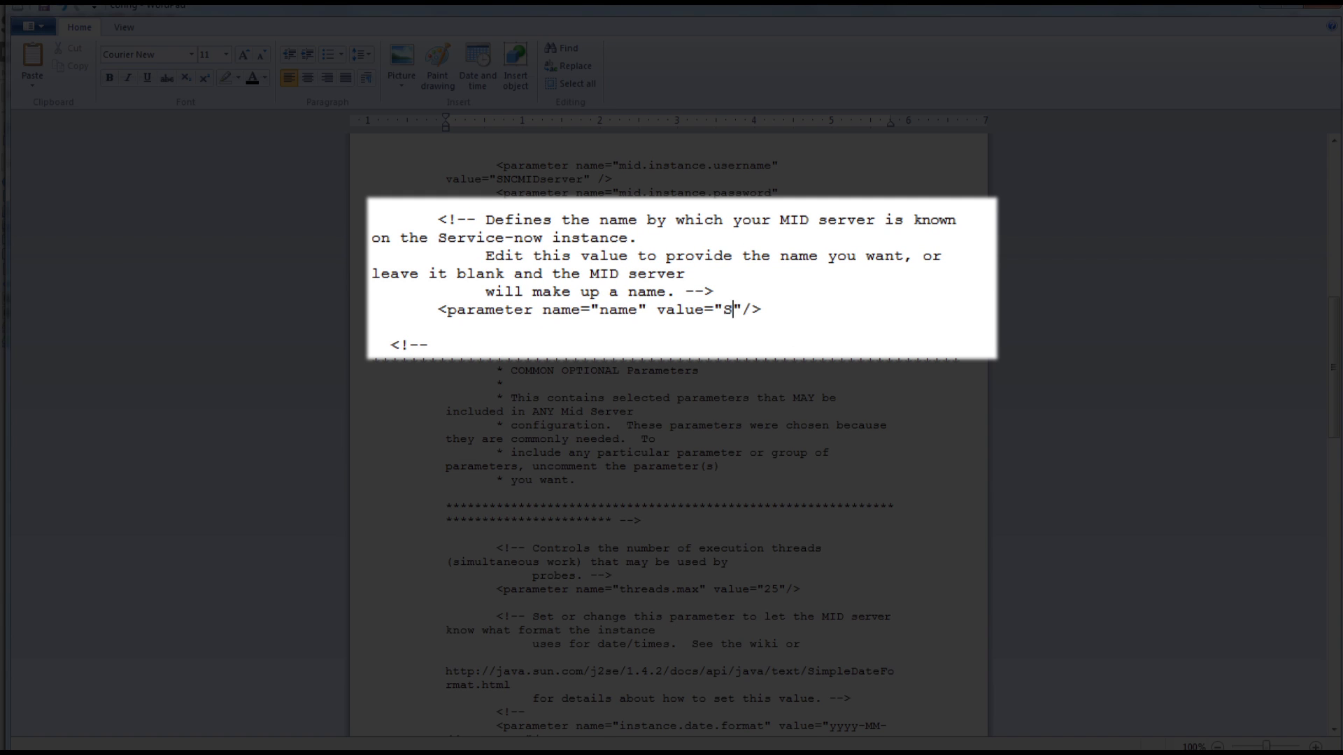
{"action": "key", "text": "BackSpace"}
{"action": "key", "text": "BackSpace"}
{"action": "key", "text": "BackSpace"}
{"action": "key", "text": "BackSpace"}
{"action": "key", "text": "BackSpace"}
{"action": "key", "text": "BackSpace"}
{"action": "key", "text": "BackSpace"}
{"action": "key", "text": "BackSpace"}
{"action": "key", "text": "BackSpace"}
{"action": "type", "text": "ali123_Prod2"}
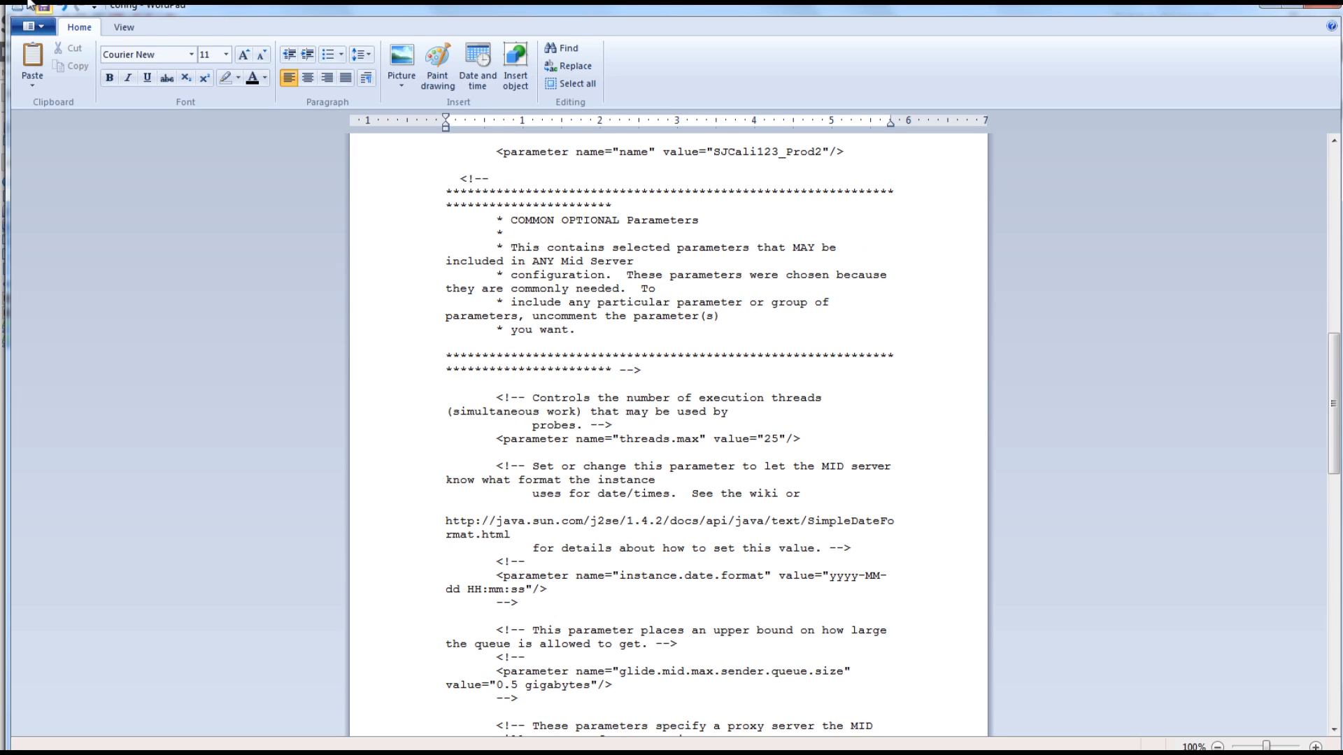
{"action": "scroll", "coordinate": [1060, 278], "scroll_direction": "down", "scroll_amount": 20}
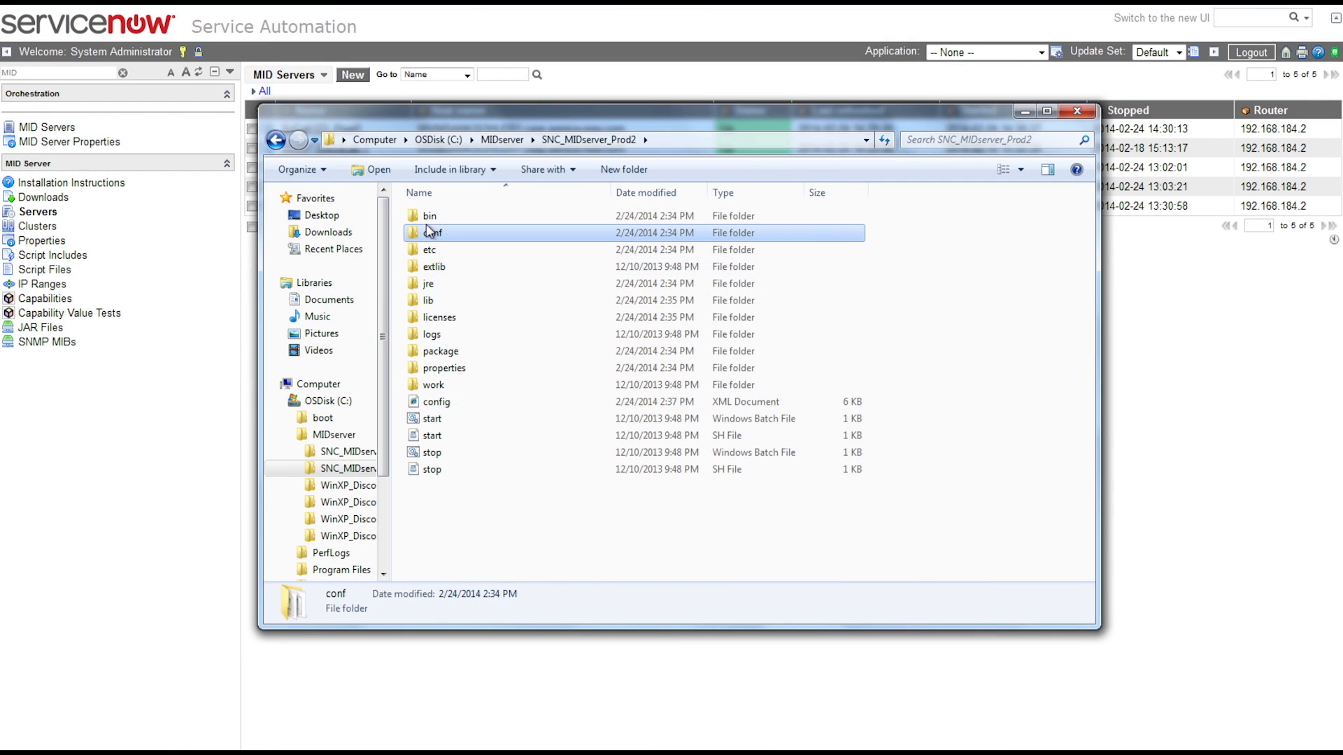
In conf\wrapper-override, set wrapper.name to SNC_MID_Prod2 and wrapper.displayname to SNC MID Server Prod 2.
{"action": "double_click", "coordinate": [441, 233]}
{"action": "double_click", "coordinate": [458, 266]}
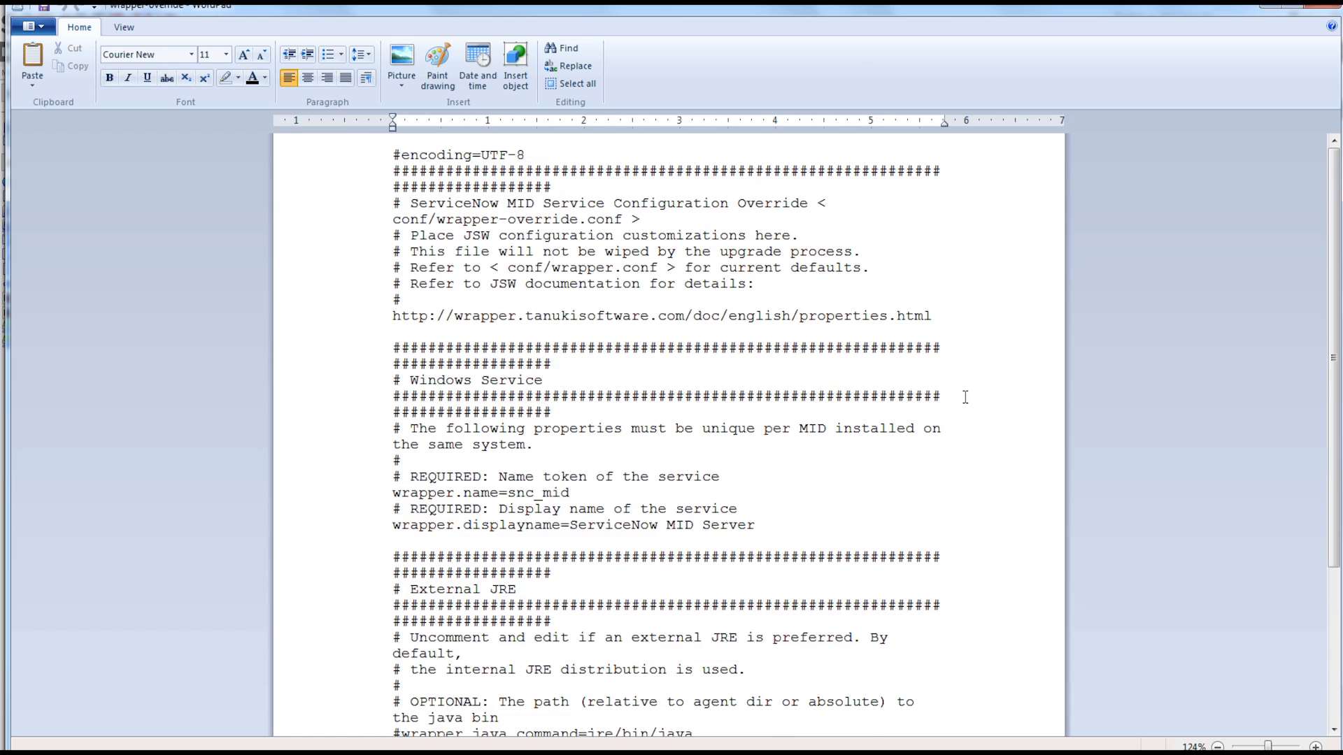
{"action": "left_click_drag", "start_coordinate": [571, 493], "coordinate": [510, 489]}
{"action": "type", "text": "SNC_MID_Prod2"}
{"action": "left_click_drag", "start_coordinate": [571, 526], "coordinate": [755, 526]}
{"action": "type", "text": "SNC MID Server Prod 2"}
{"action": "scroll", "coordinate": [571, 526], "scroll_direction": "down", "scroll_amount": 5}
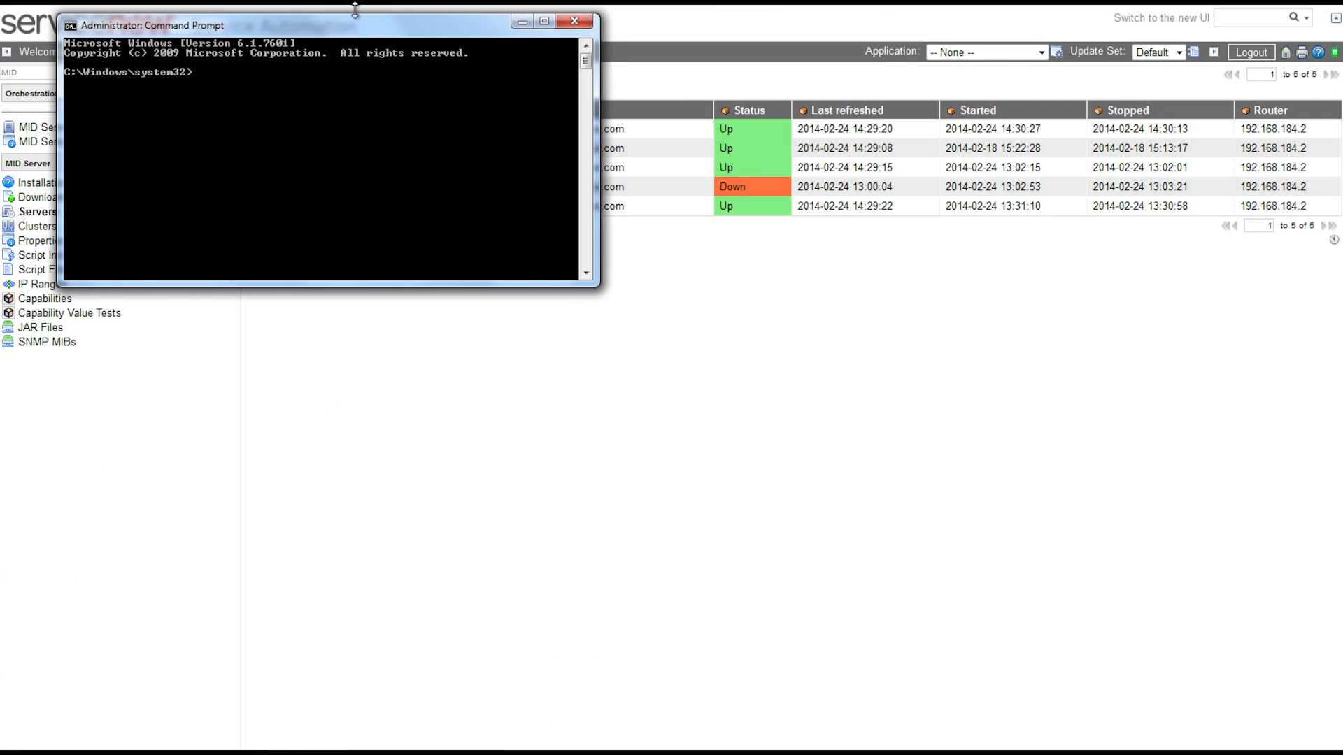
Run start.bat from C:\MIDserver\SNC_MIDServer_Prod2 to install and start the Prod 2 service.
{"action": "left_click_drag", "start_coordinate": [357, 26], "coordinate": [687, 290]}
{"action": "type", "text": "cd c:/"}
{"action": "key", "text": "Return"}
{"action": "type", "text": "cd MIDserver"}
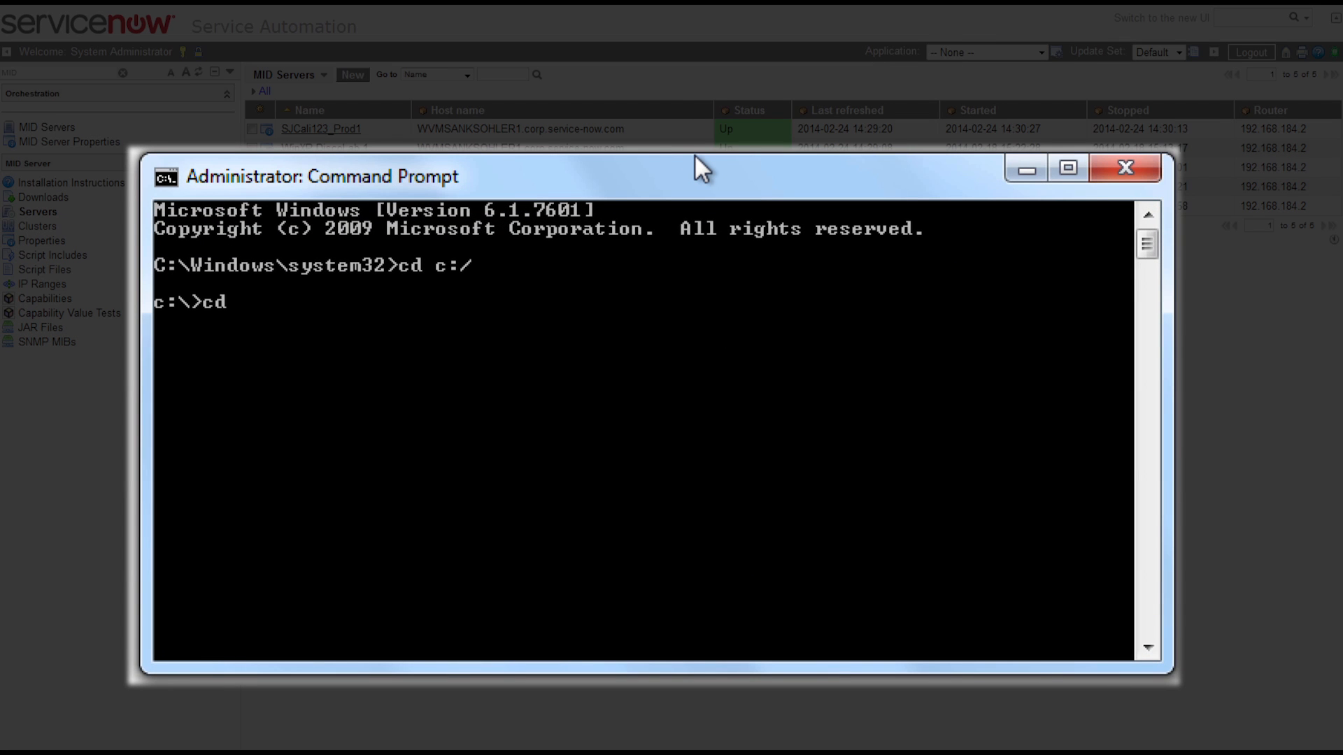
{"action": "key", "text": "Return"}
{"action": "type", "text": "cd SNC_MIDServer_Prod"}
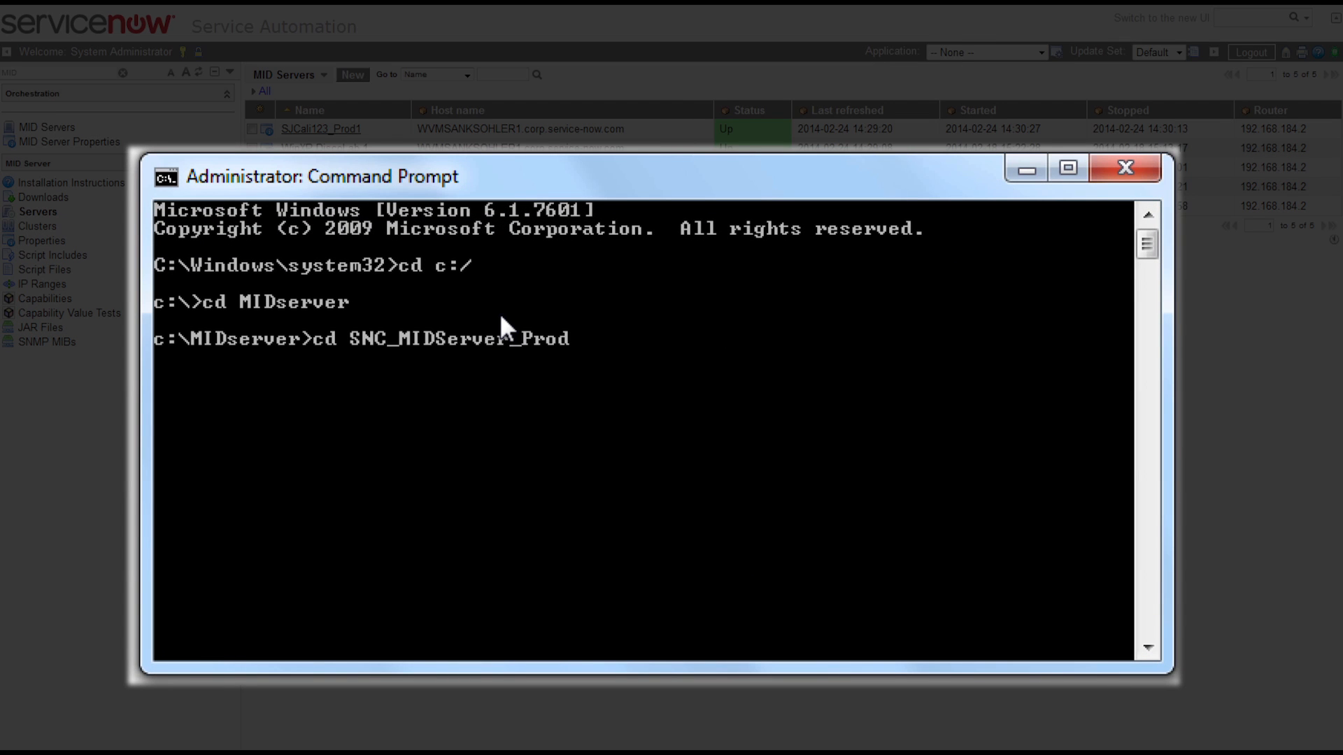
{"action": "type", "text": "2"}
{"action": "key", "text": "Return"}
{"action": "type", "text": "start.bat"}
{"action": "key", "text": "Return"}
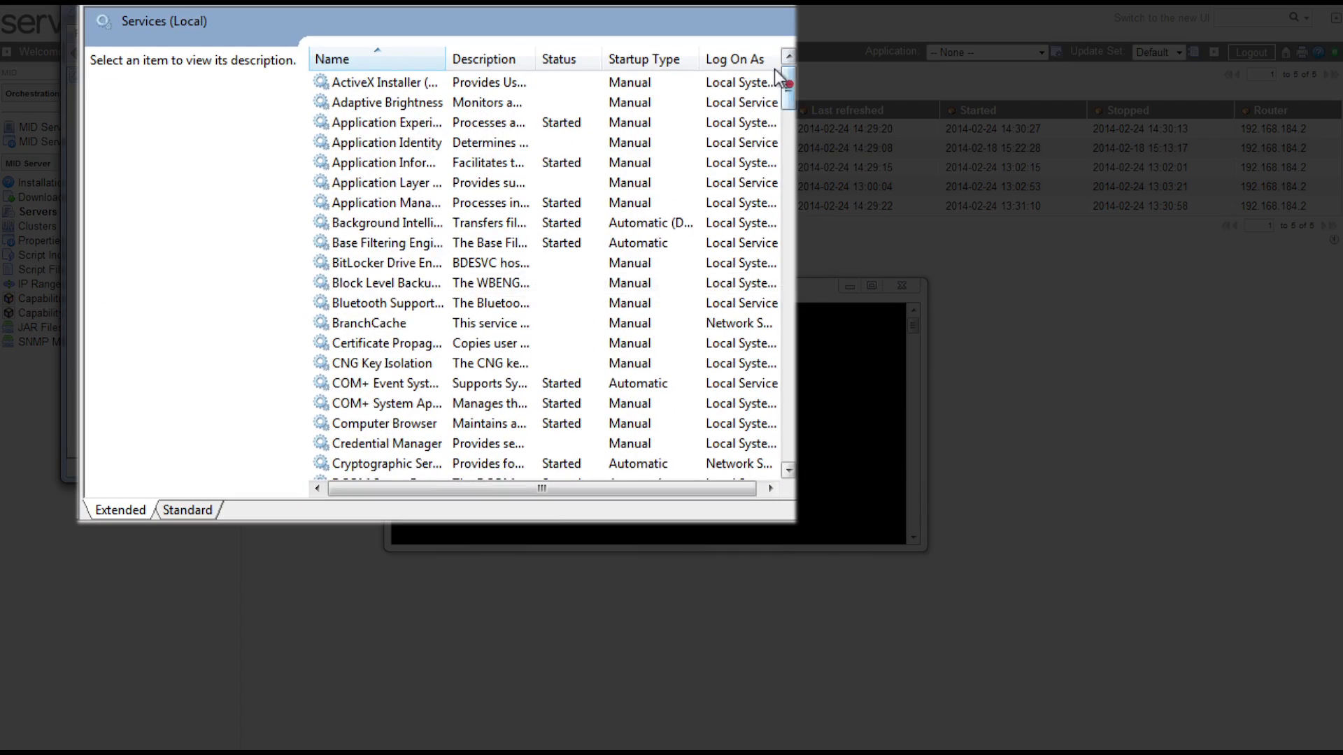
{"action": "left_click_drag", "start_coordinate": [778, 87], "coordinate": [782, 273]}
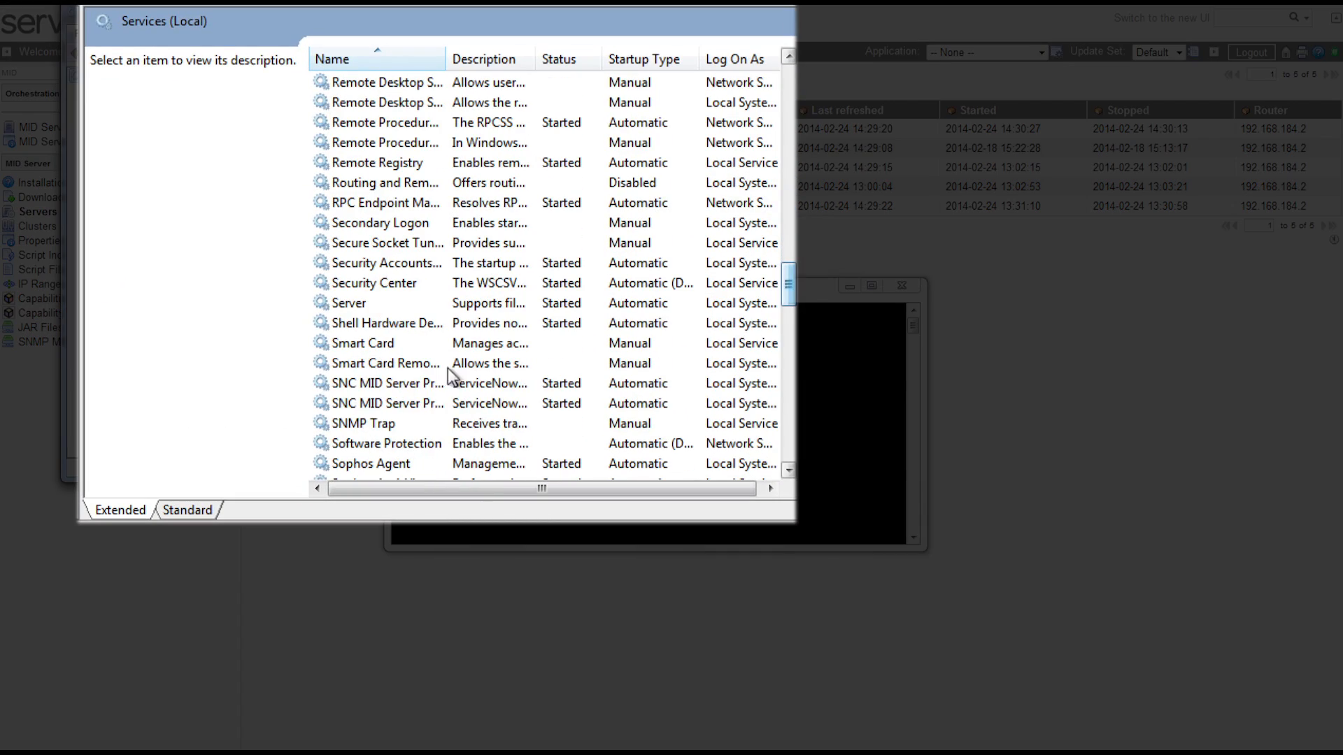
Check the SNC MID Server Prod 2 service properties: Automatic startup, Local System log-on.
{"action": "left_click", "coordinate": [453, 404]}
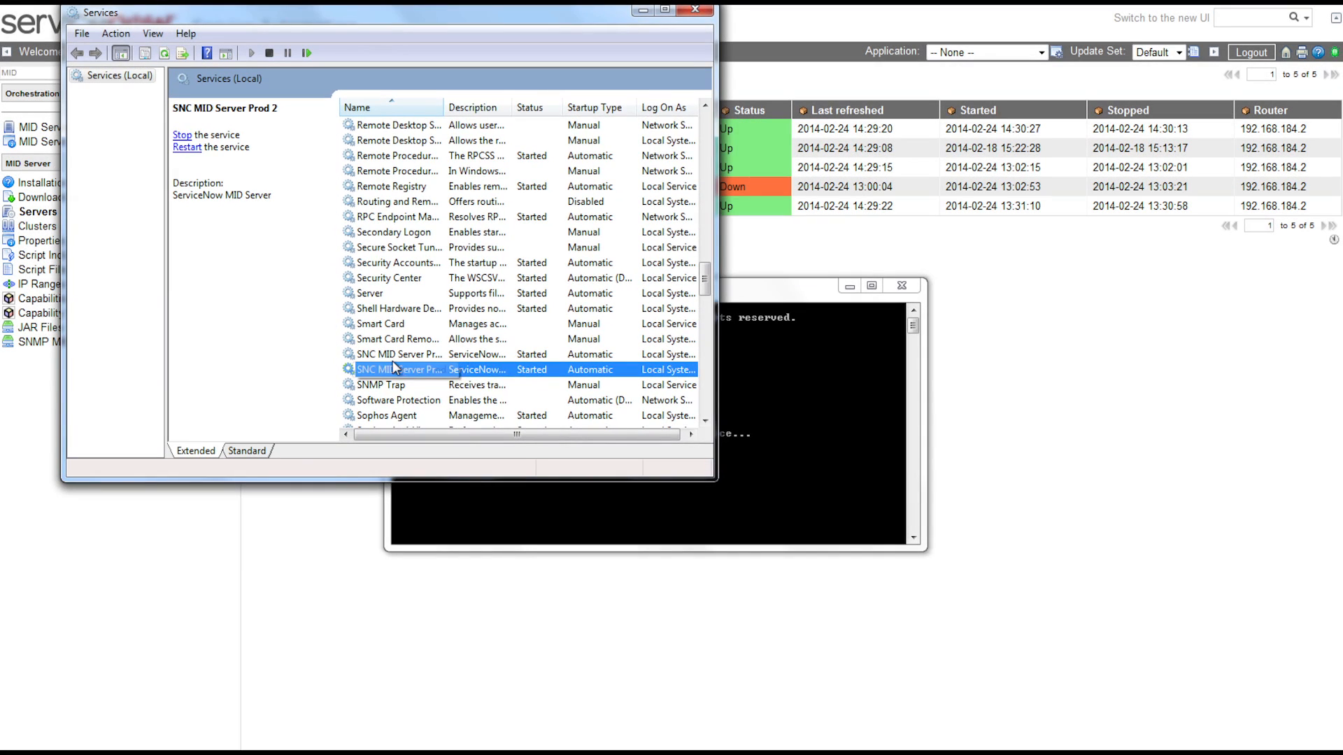
{"action": "right_click", "coordinate": [394, 367]}
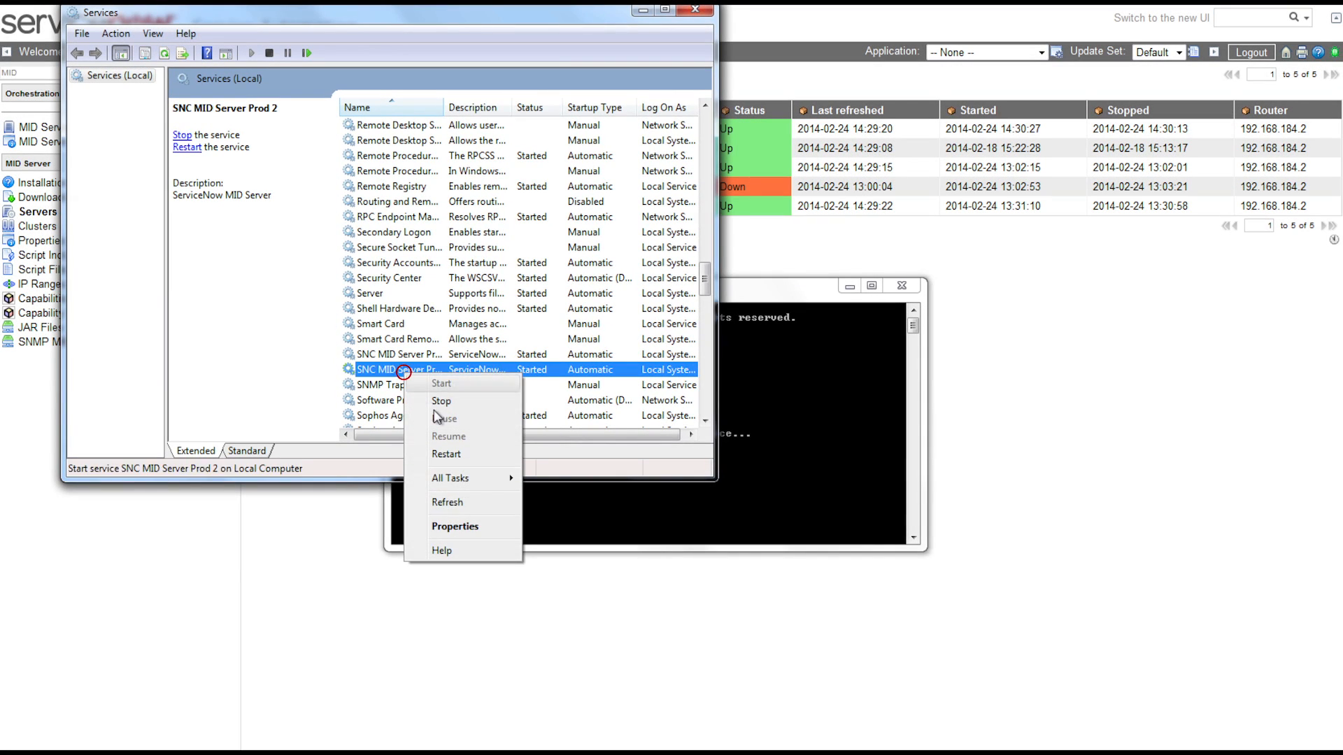
{"action": "left_click", "coordinate": [447, 523]}
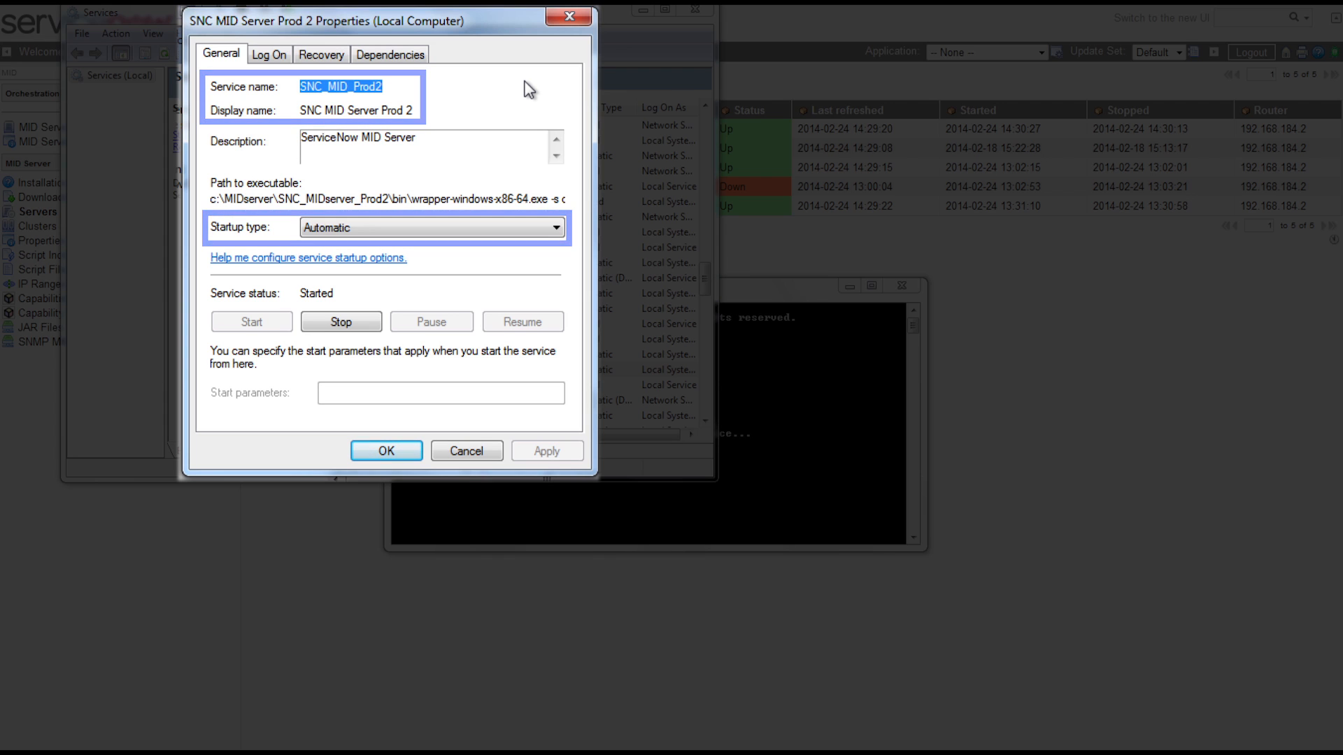
{"action": "left_click", "coordinate": [268, 54]}
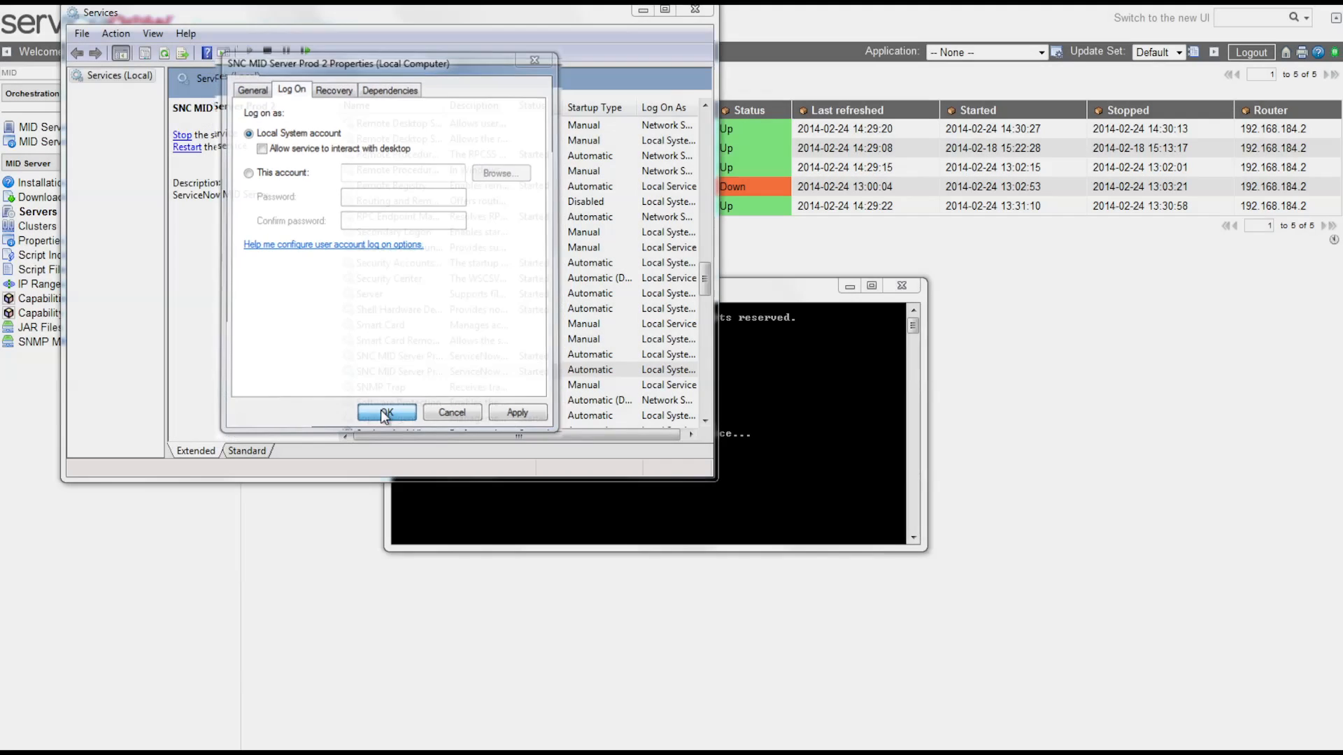
{"action": "left_click", "coordinate": [386, 450]}
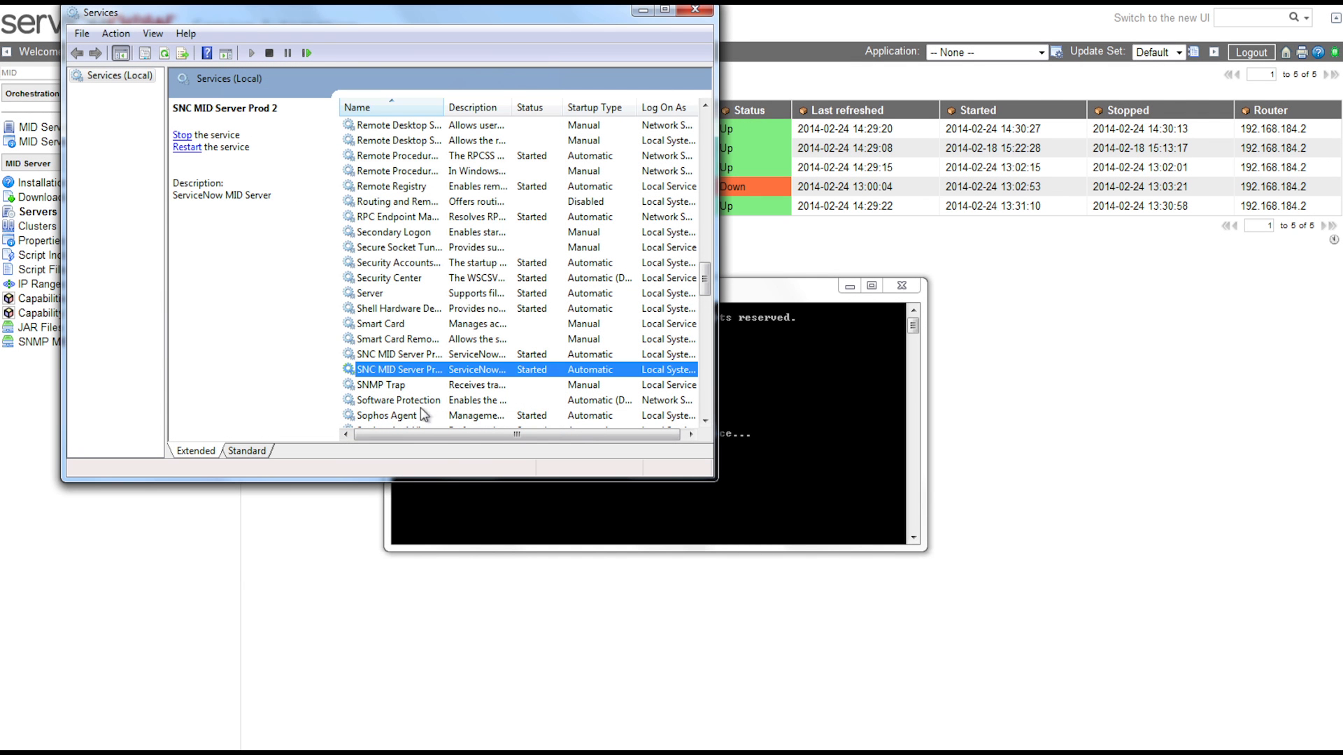
Restart the SNC MID Server Prod 2 service and return to the ServiceNow MID servers list.
{"action": "right_click", "coordinate": [423, 364]}
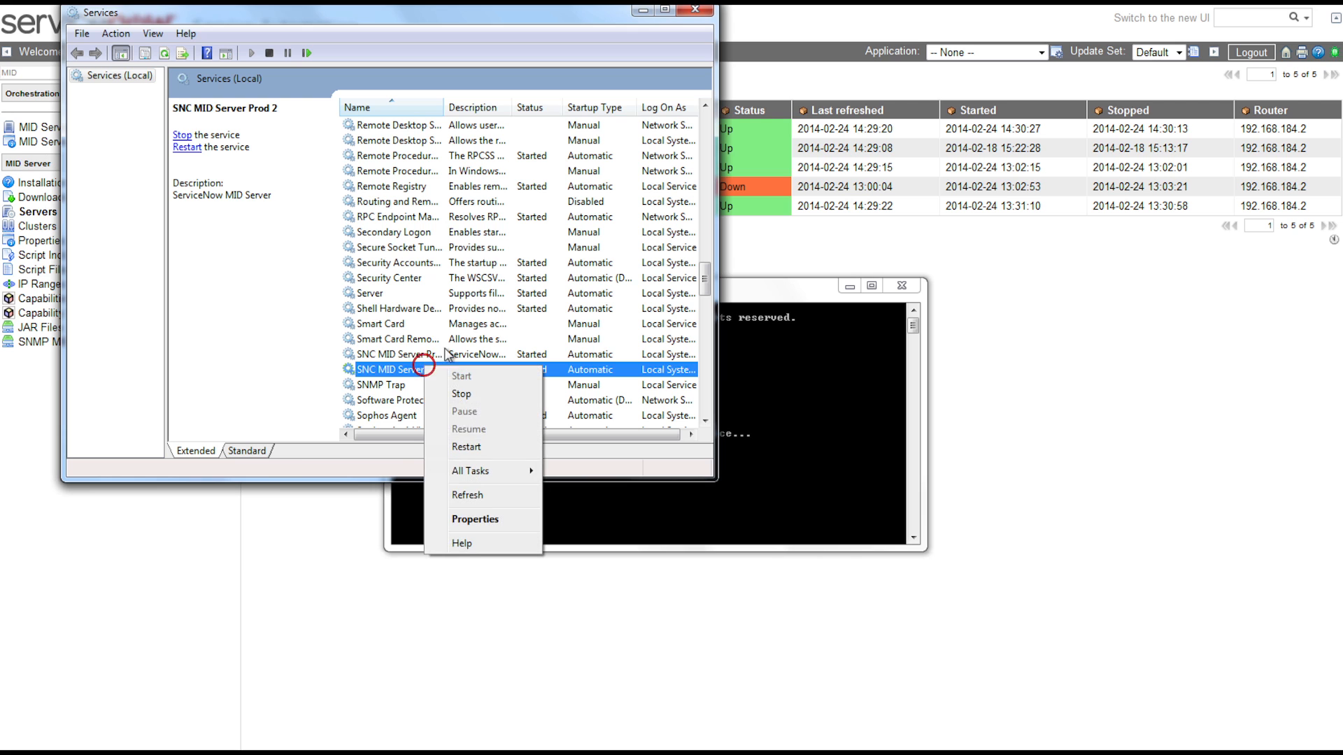
{"action": "left_click", "coordinate": [463, 446]}
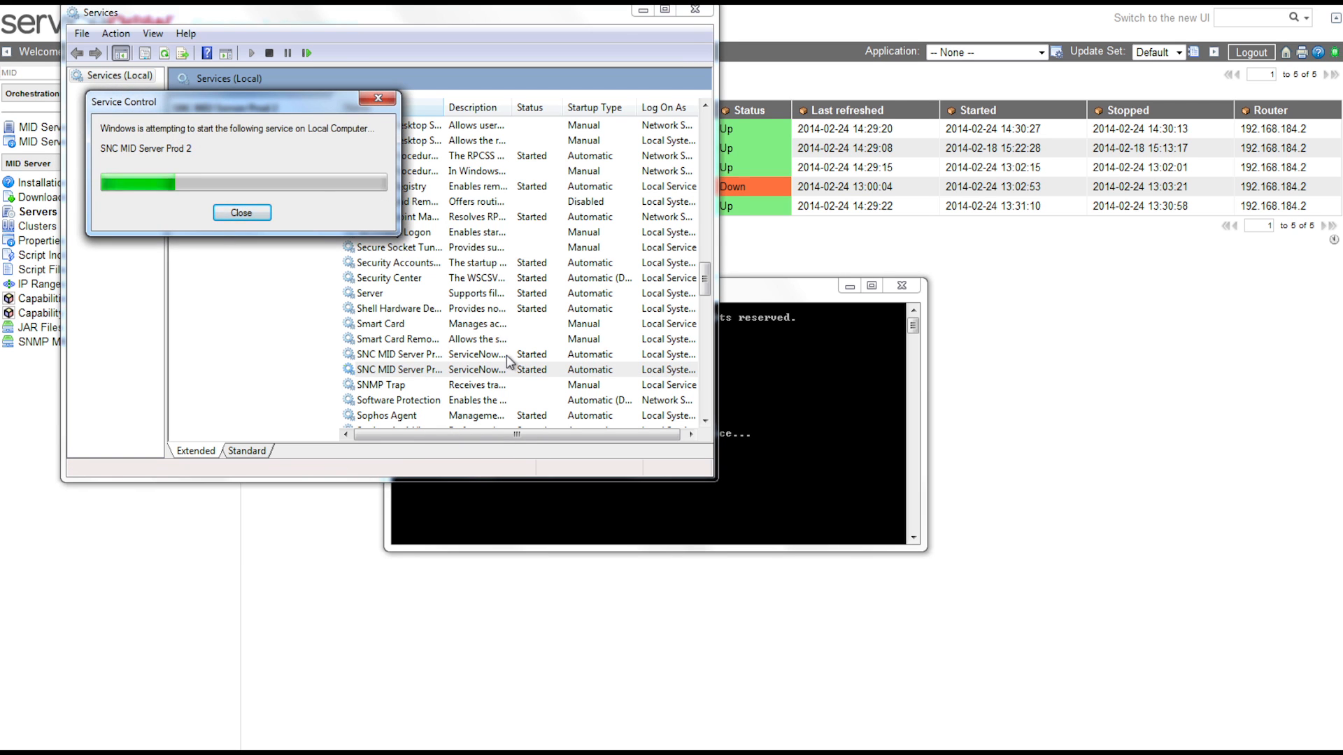
{"action": "left_click", "coordinate": [1097, 427]}
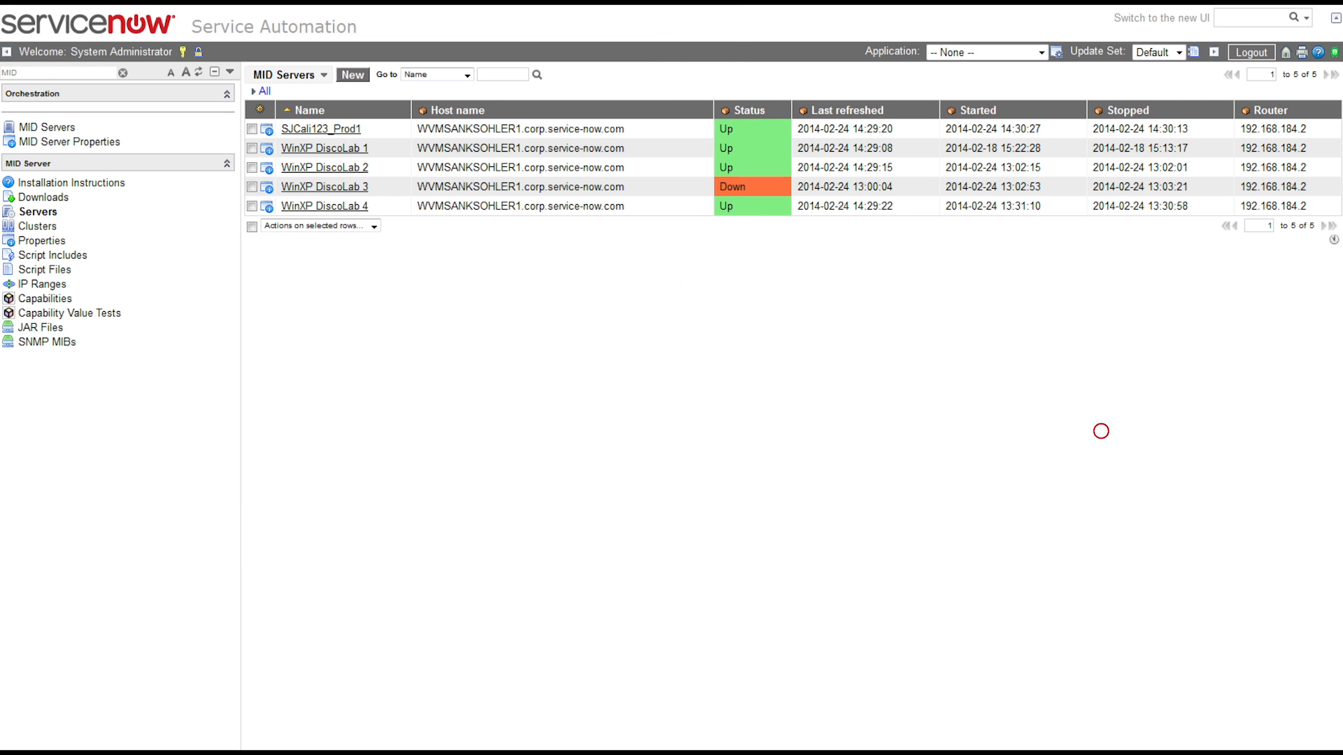
Refresh the MID Servers list until SJCali123_Prod2 appears with status Up.
{"action": "left_click", "coordinate": [31, 212]}
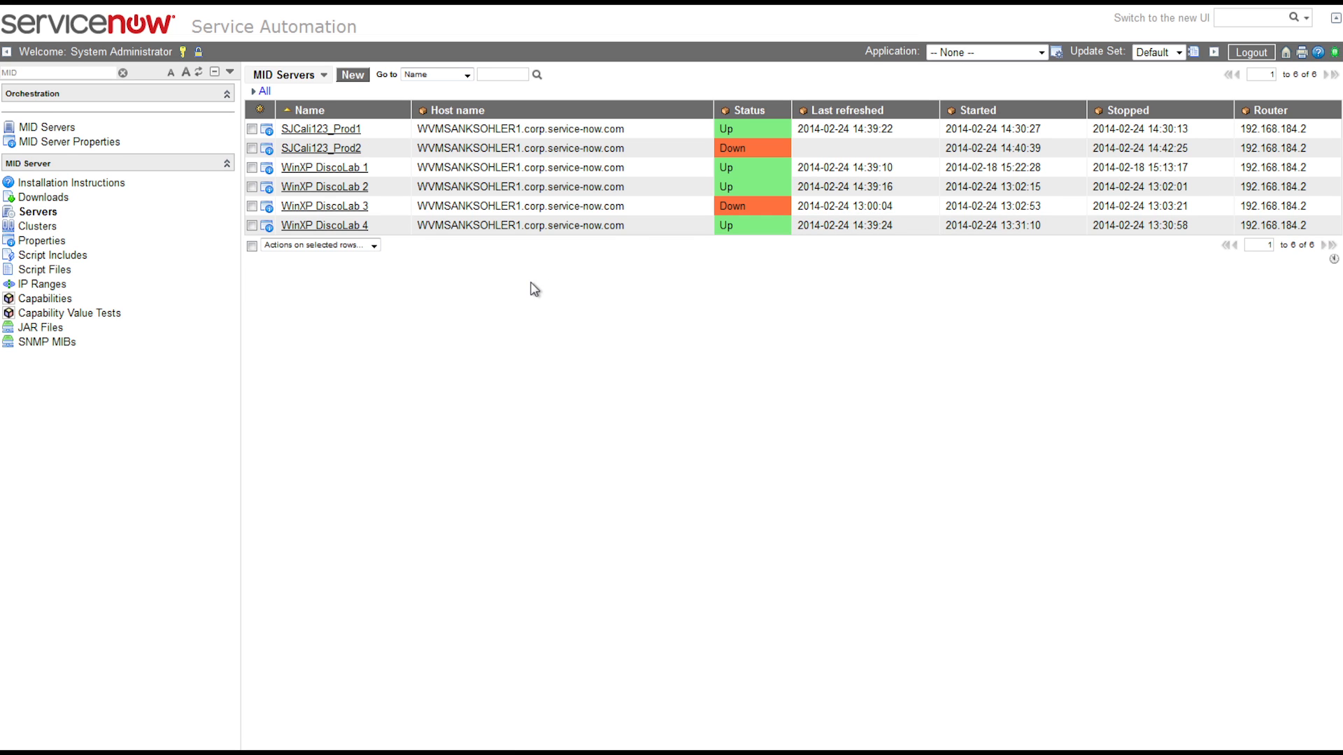
{"action": "left_click", "coordinate": [37, 209]}
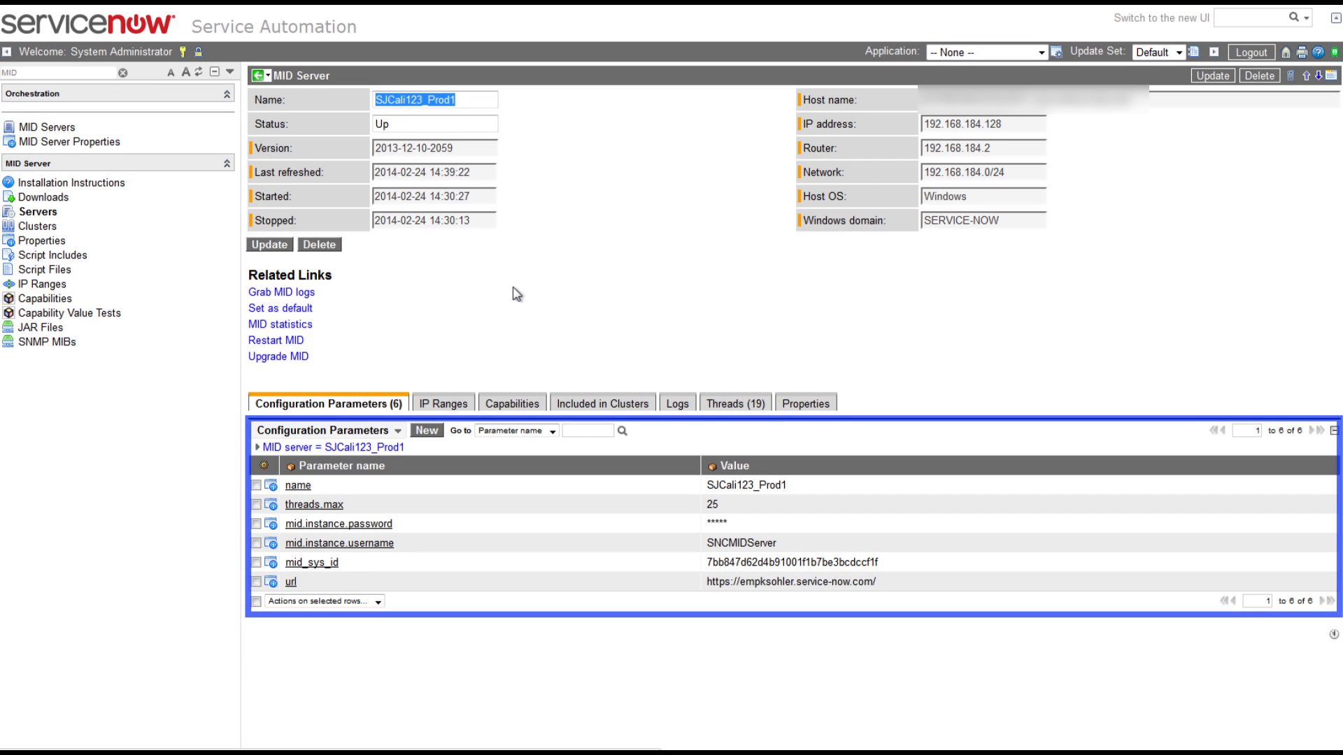
Add the WMI capability to SJCali123_Prod1 and save.
{"action": "left_click", "coordinate": [493, 403]}
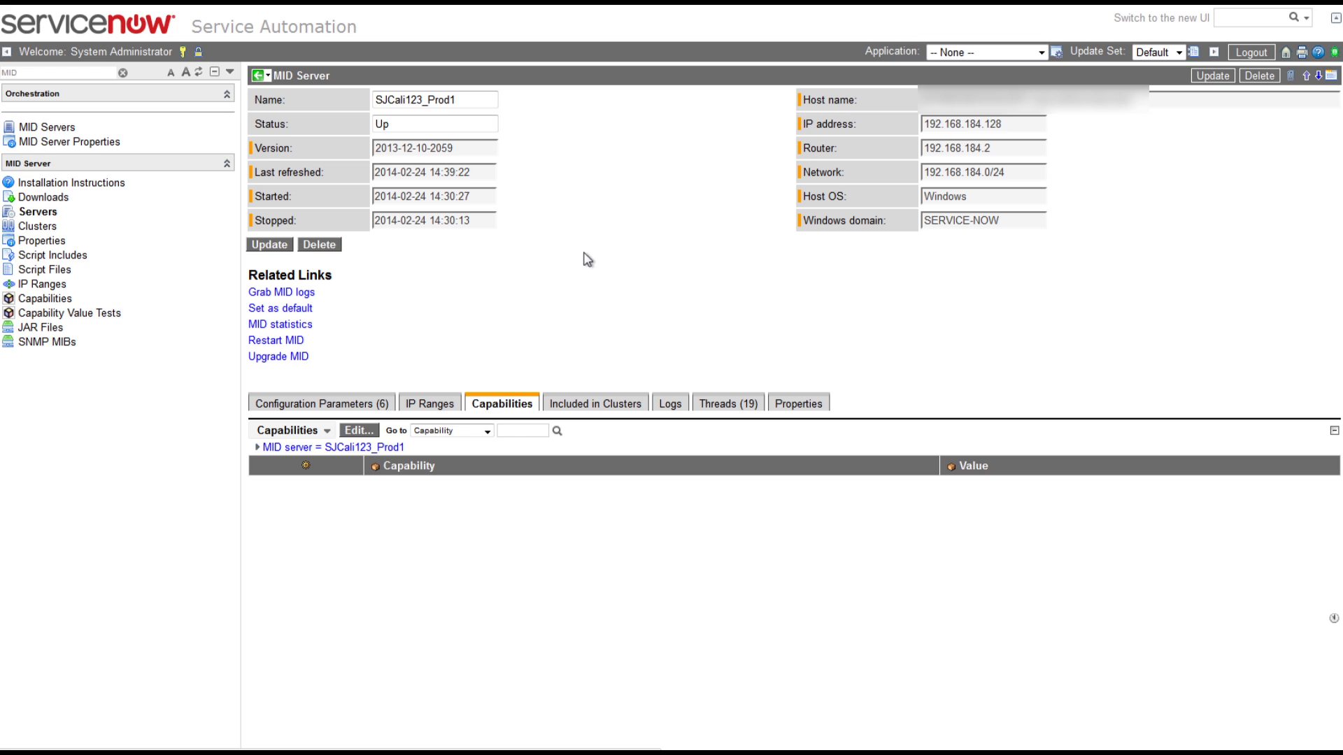
{"action": "left_click", "coordinate": [342, 428]}
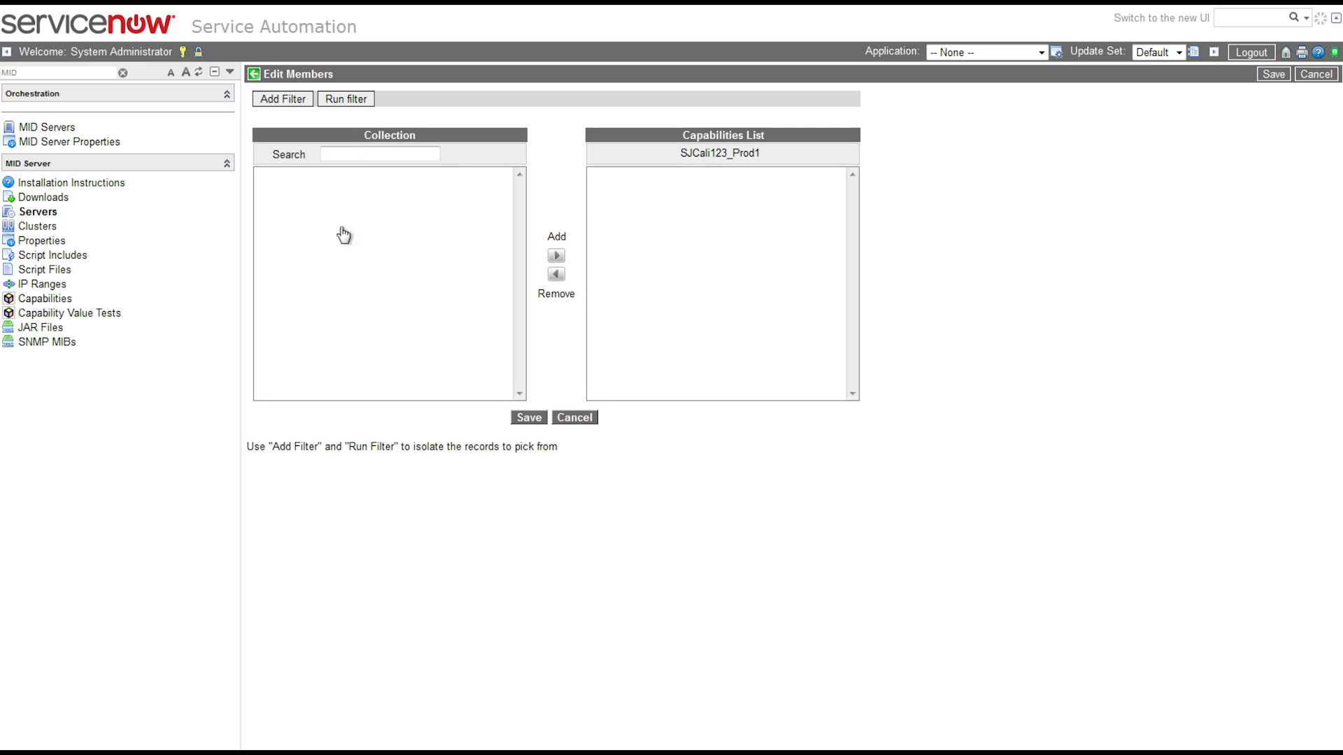
{"action": "left_click", "coordinate": [353, 171]}
{"action": "key", "text": "BackSpace"}
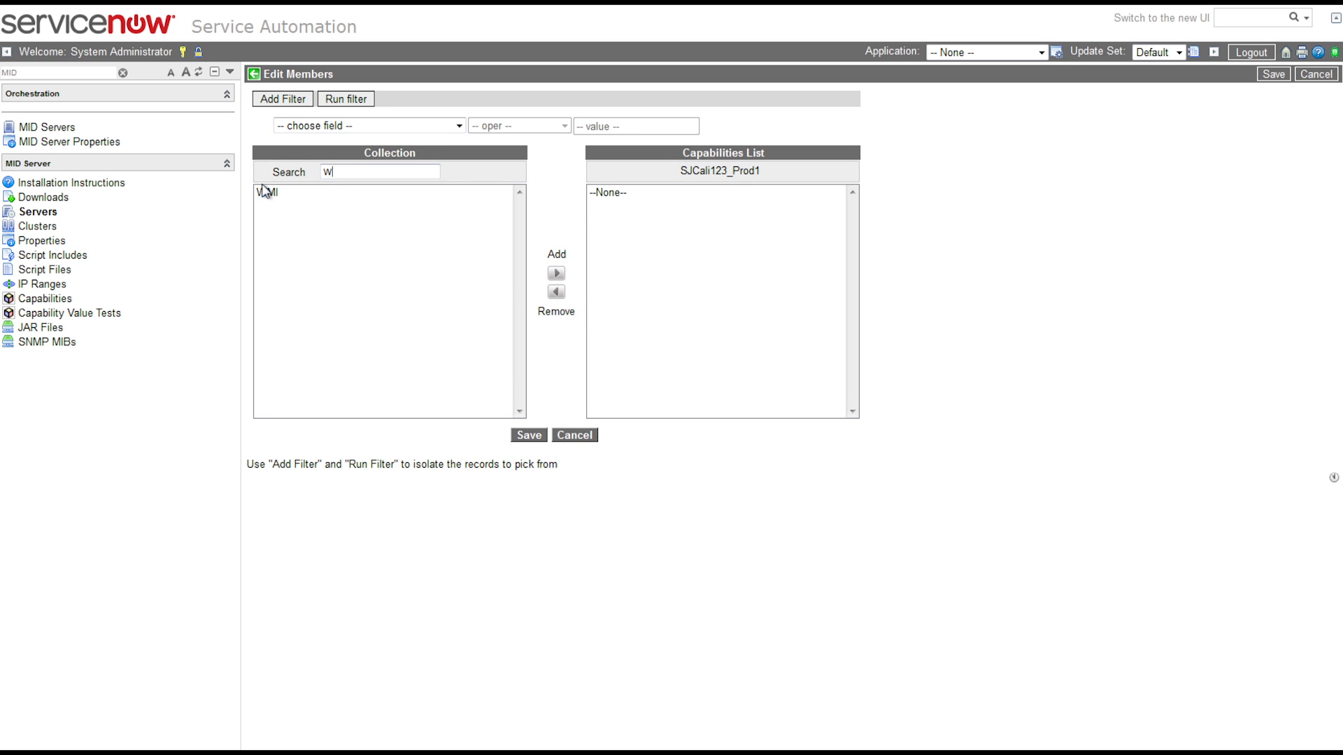
{"action": "left_click", "coordinate": [266, 192]}
{"action": "left_click", "coordinate": [557, 273]}
{"action": "left_click", "coordinate": [514, 432]}
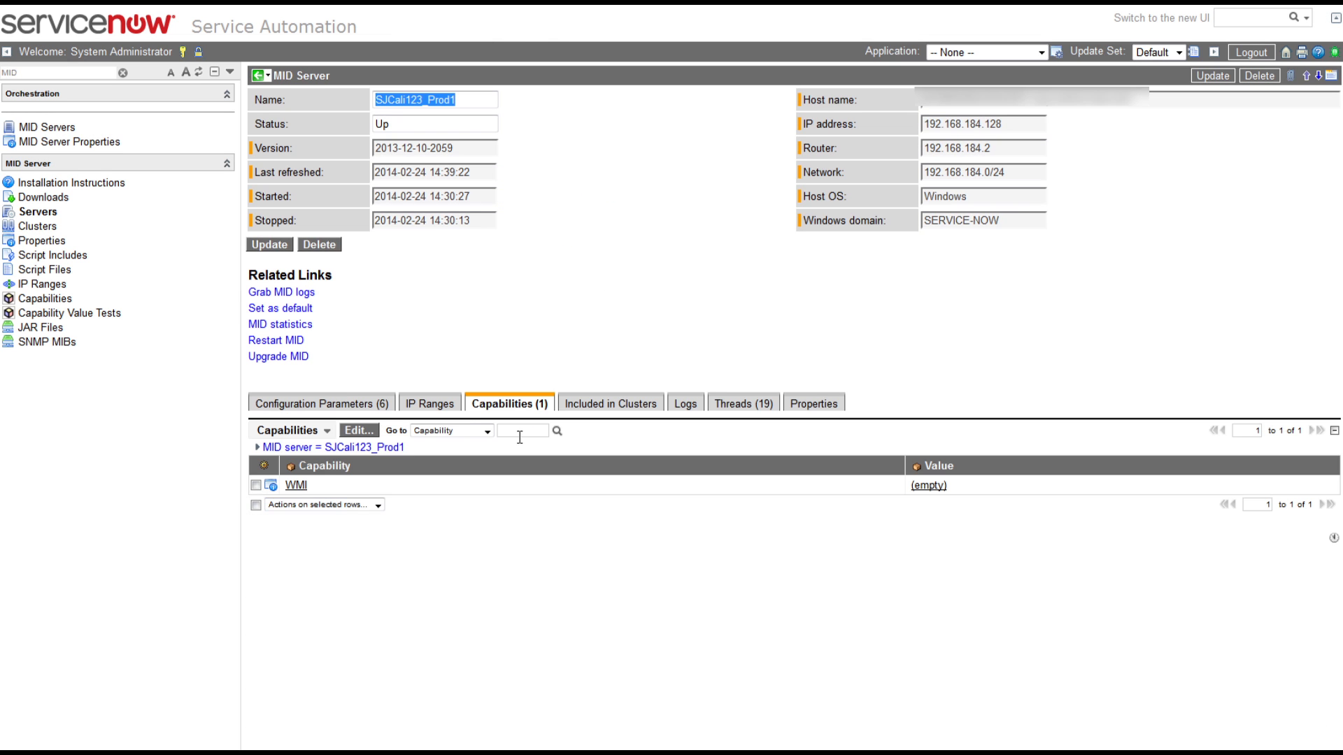
Add the WMI capability to SJCali123_Prod2 and save.
{"action": "left_click", "coordinate": [29, 212]}
{"action": "left_click", "coordinate": [339, 144]}
{"action": "left_click", "coordinate": [356, 429]}
{"action": "left_click", "coordinate": [339, 99]}
{"action": "left_click", "coordinate": [428, 278]}
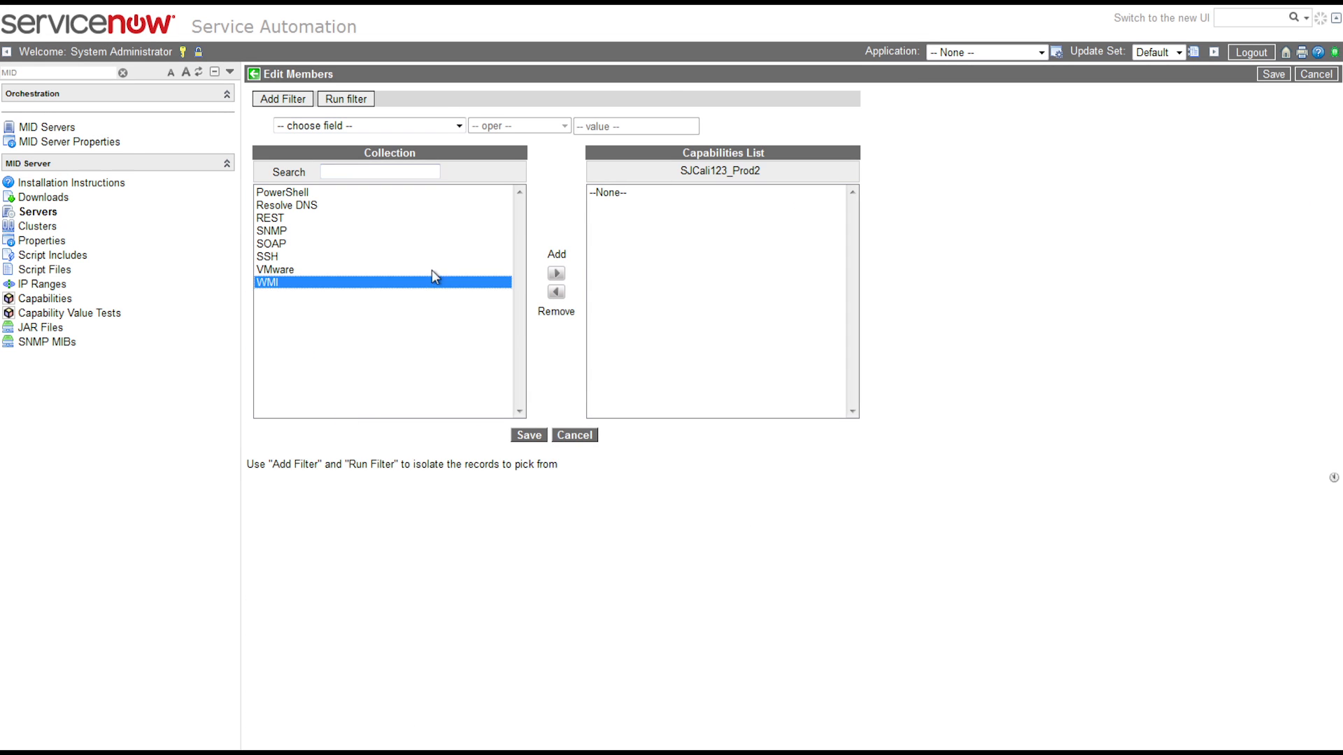
{"action": "left_click", "coordinate": [557, 273]}
{"action": "left_click", "coordinate": [529, 435]}
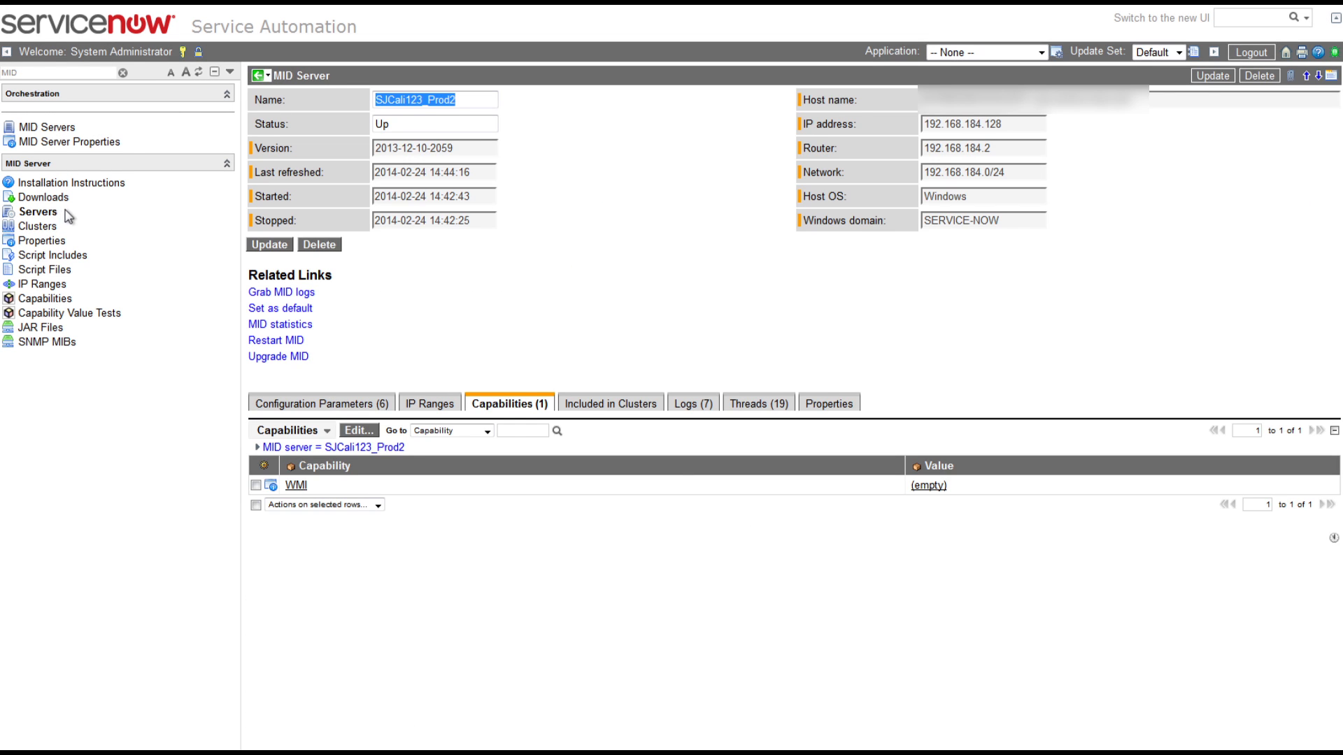
{"action": "left_click", "coordinate": [49, 226]}
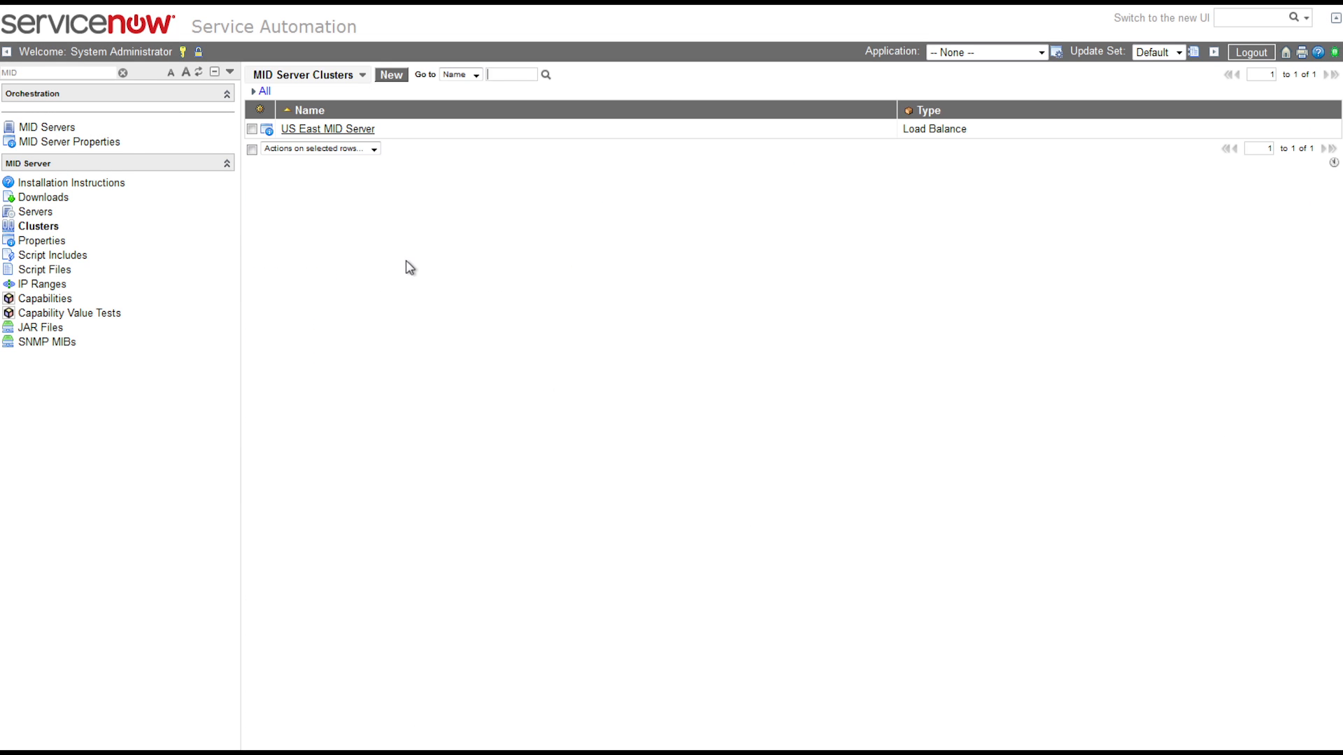
Create a new MID server cluster named US West MID Server with type Load Balance.
{"action": "left_click", "coordinate": [387, 73]}
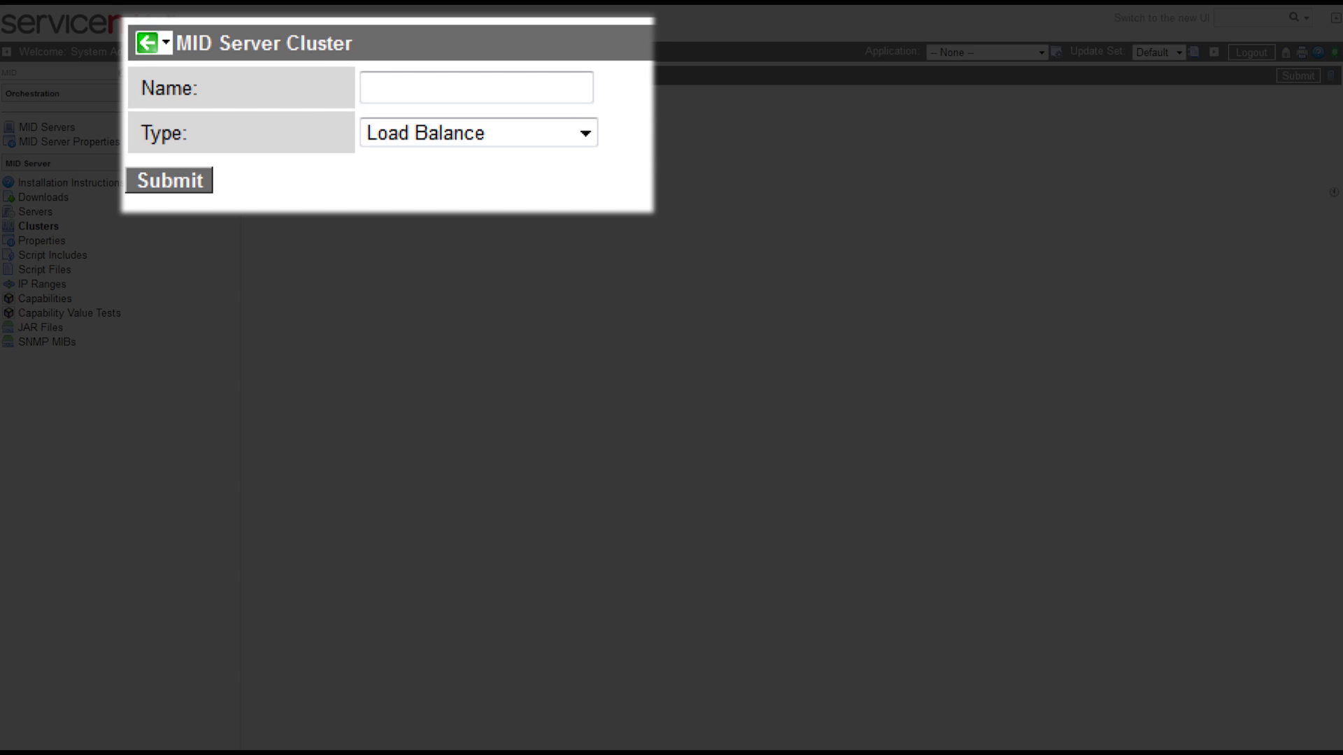
{"action": "type", "text": "US West MID Server"}
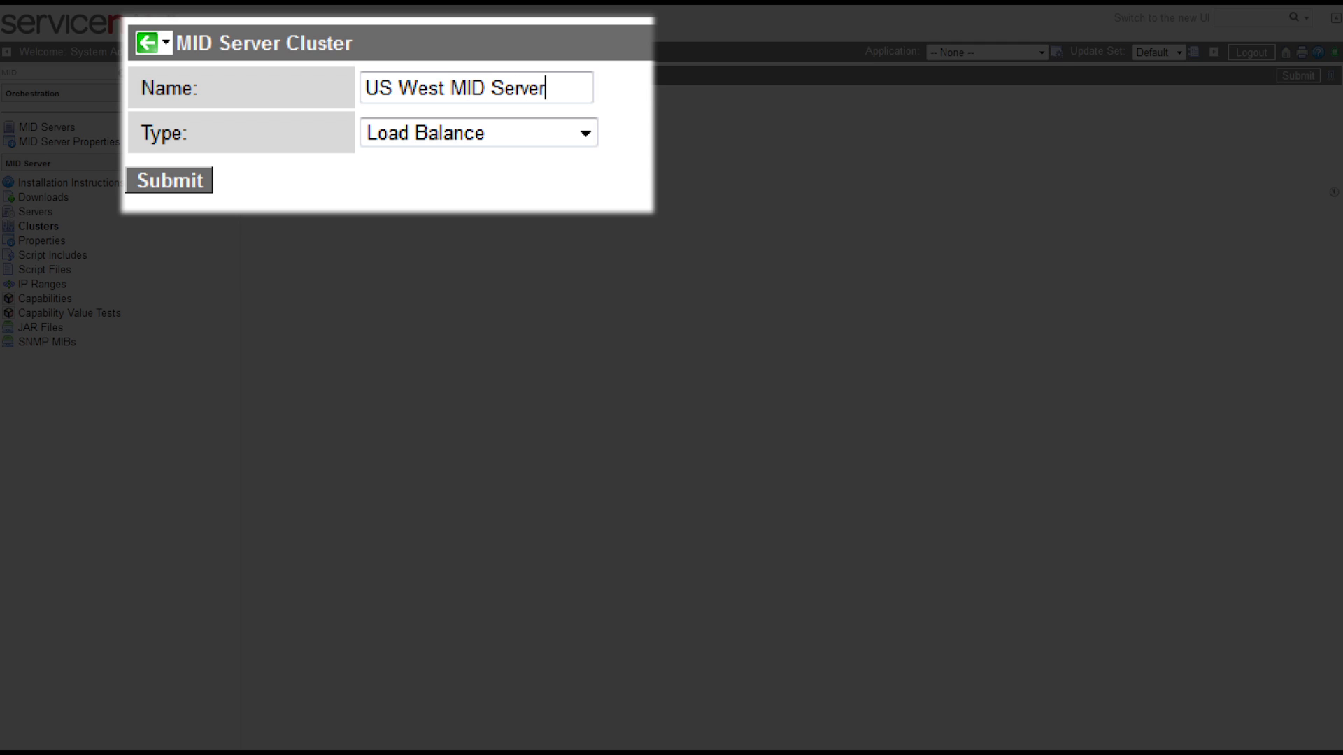
{"action": "left_click", "coordinate": [567, 129]}
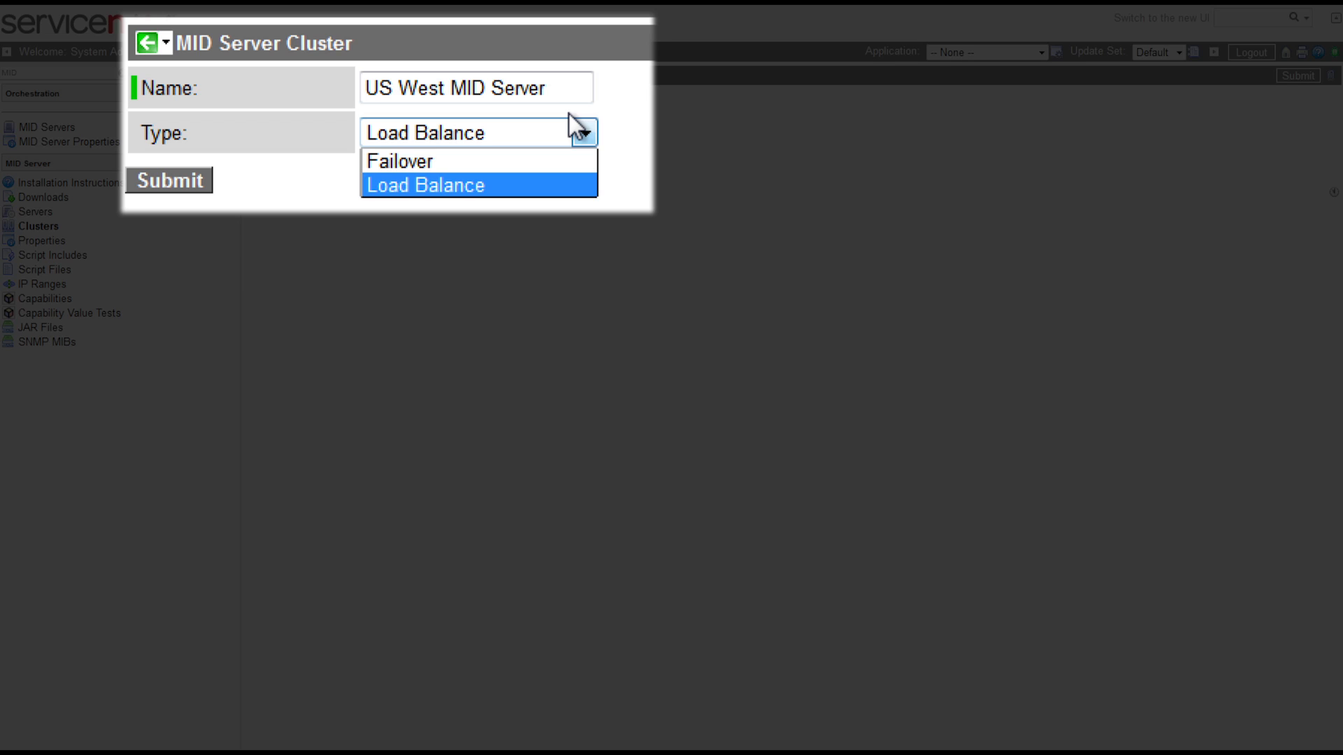
{"action": "left_click", "coordinate": [467, 188]}
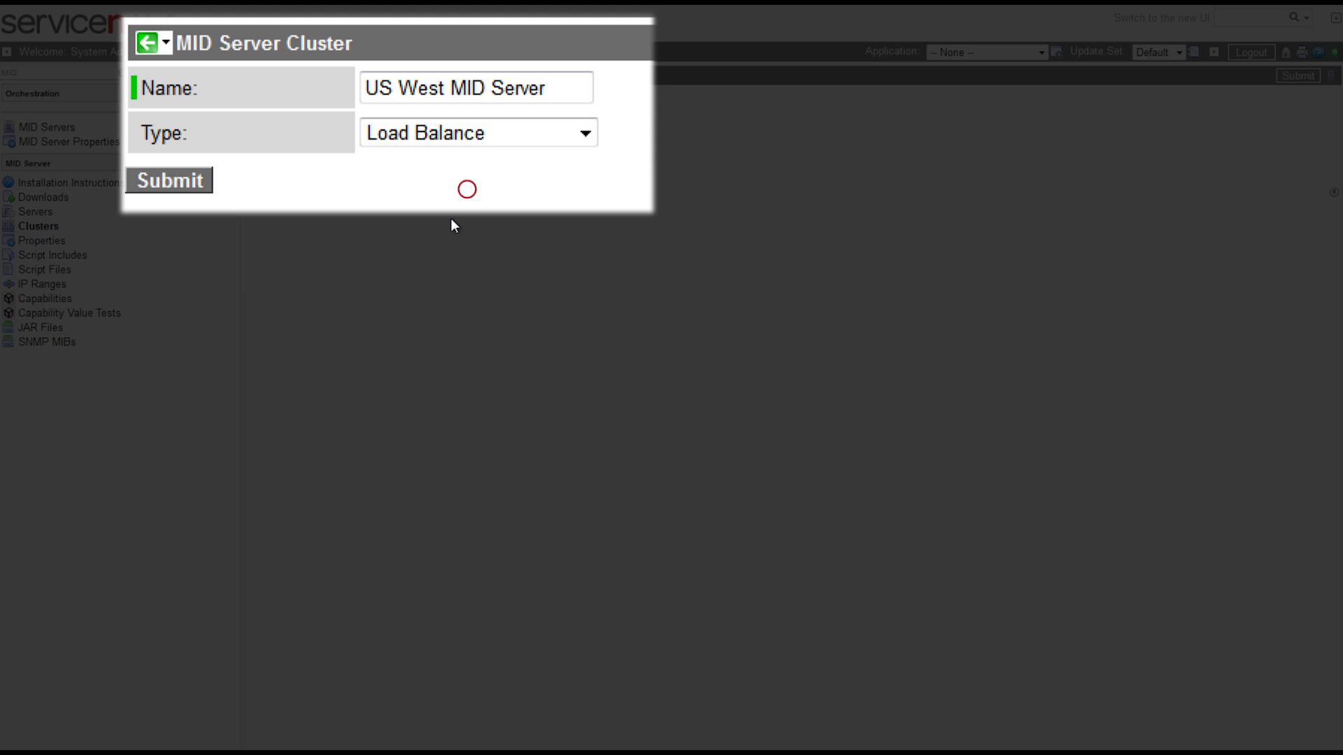
{"action": "left_click", "coordinate": [170, 182]}
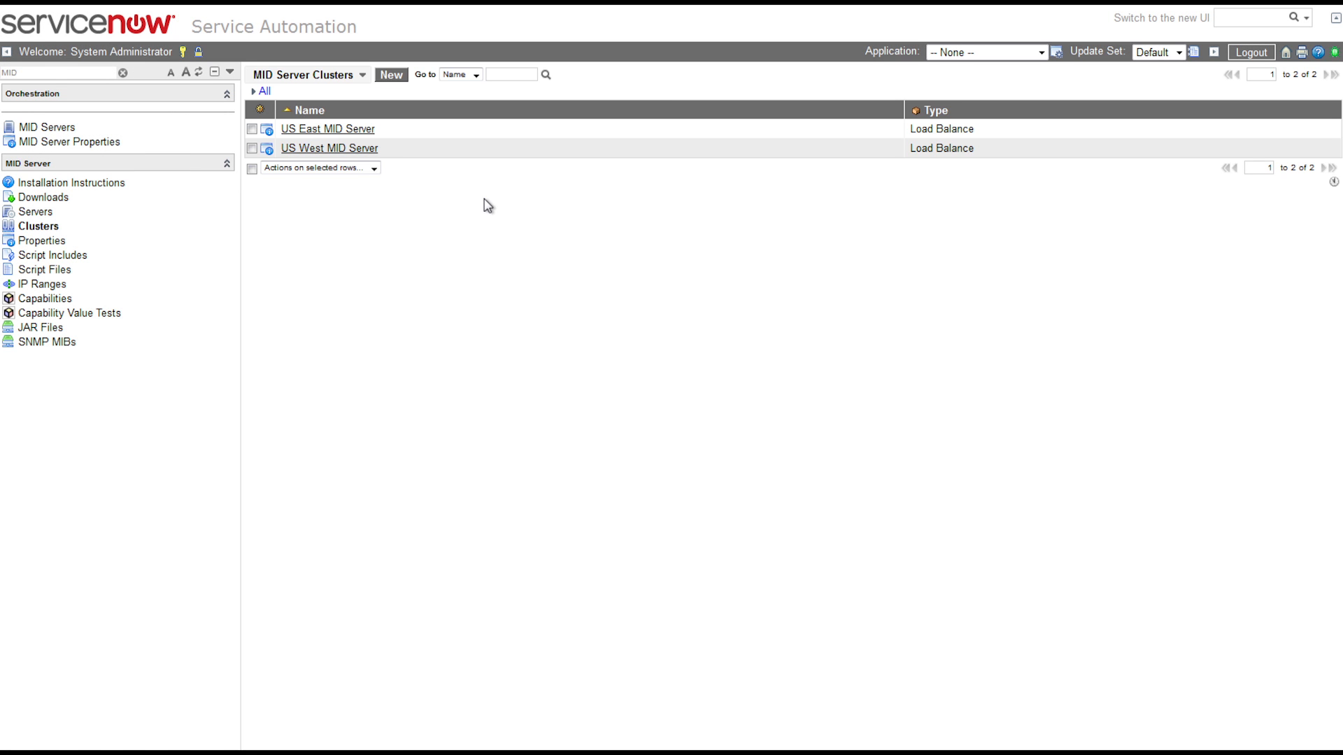
Include SJCali123_Prod1 and SJCali123_Prod2 as member servers of US West MID Server.
{"action": "left_click", "coordinate": [336, 147]}
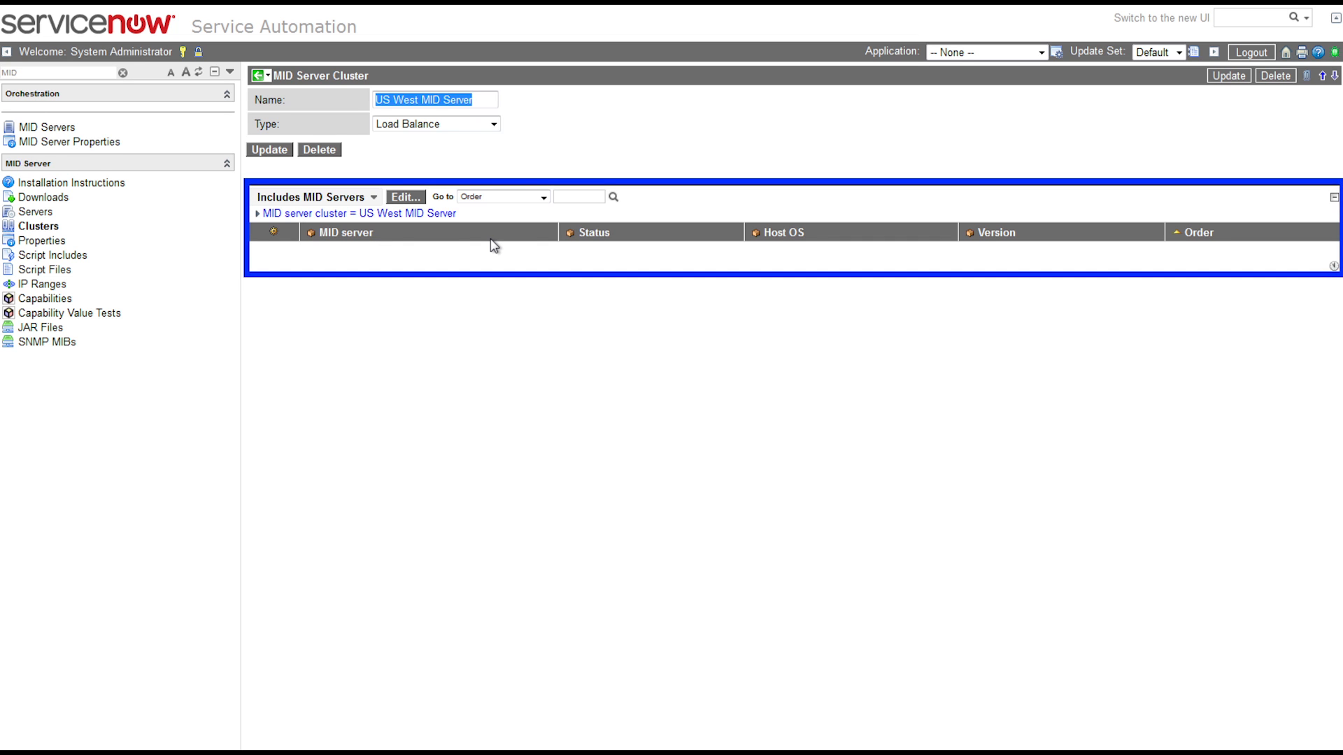
{"action": "left_click", "coordinate": [404, 197]}
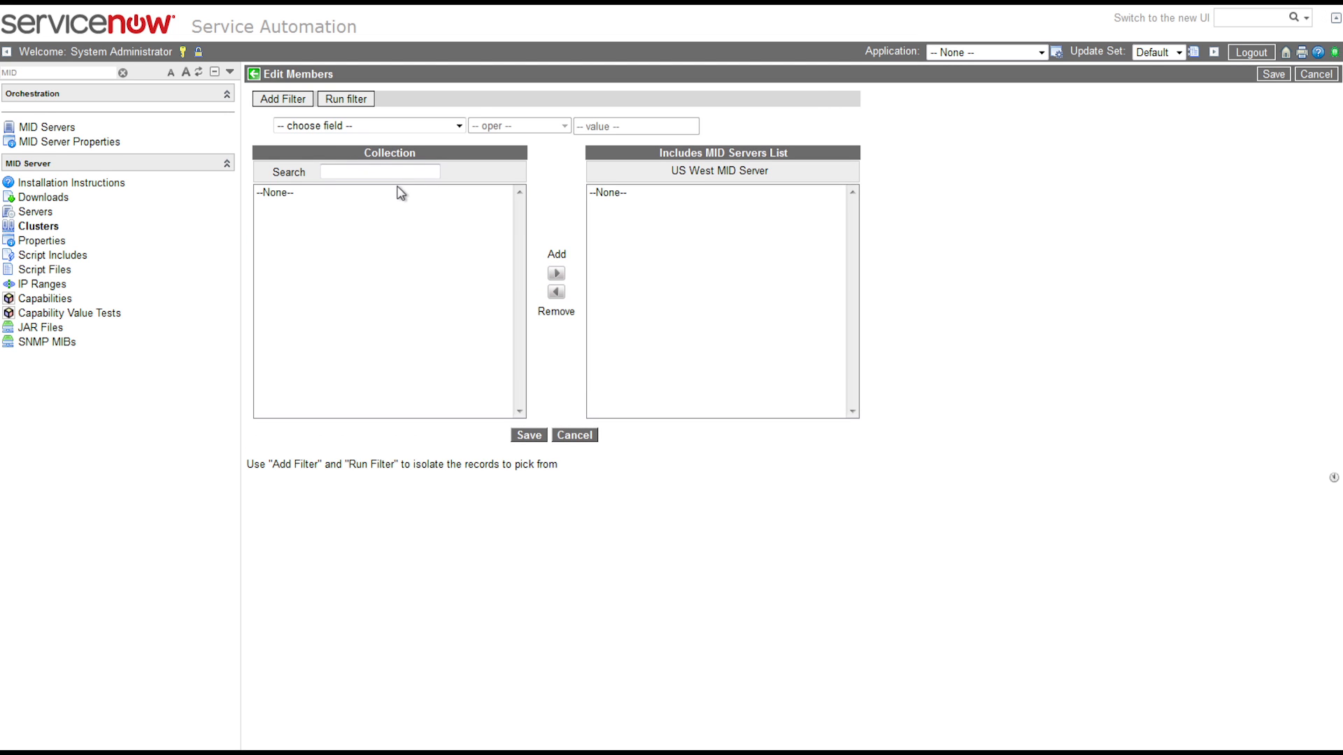
{"action": "left_click_drag", "start_coordinate": [318, 193], "coordinate": [322, 206]}
{"action": "left_click", "coordinate": [558, 272]}
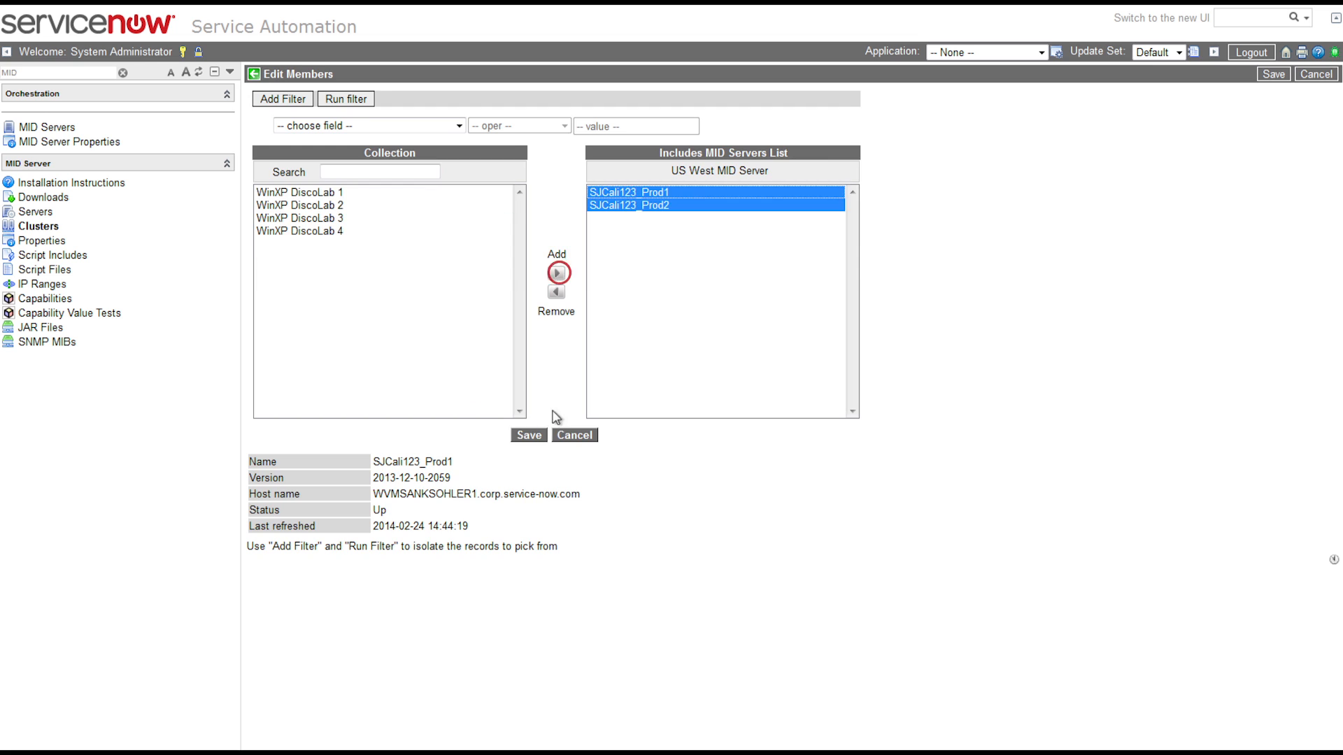
{"action": "left_click", "coordinate": [529, 435]}
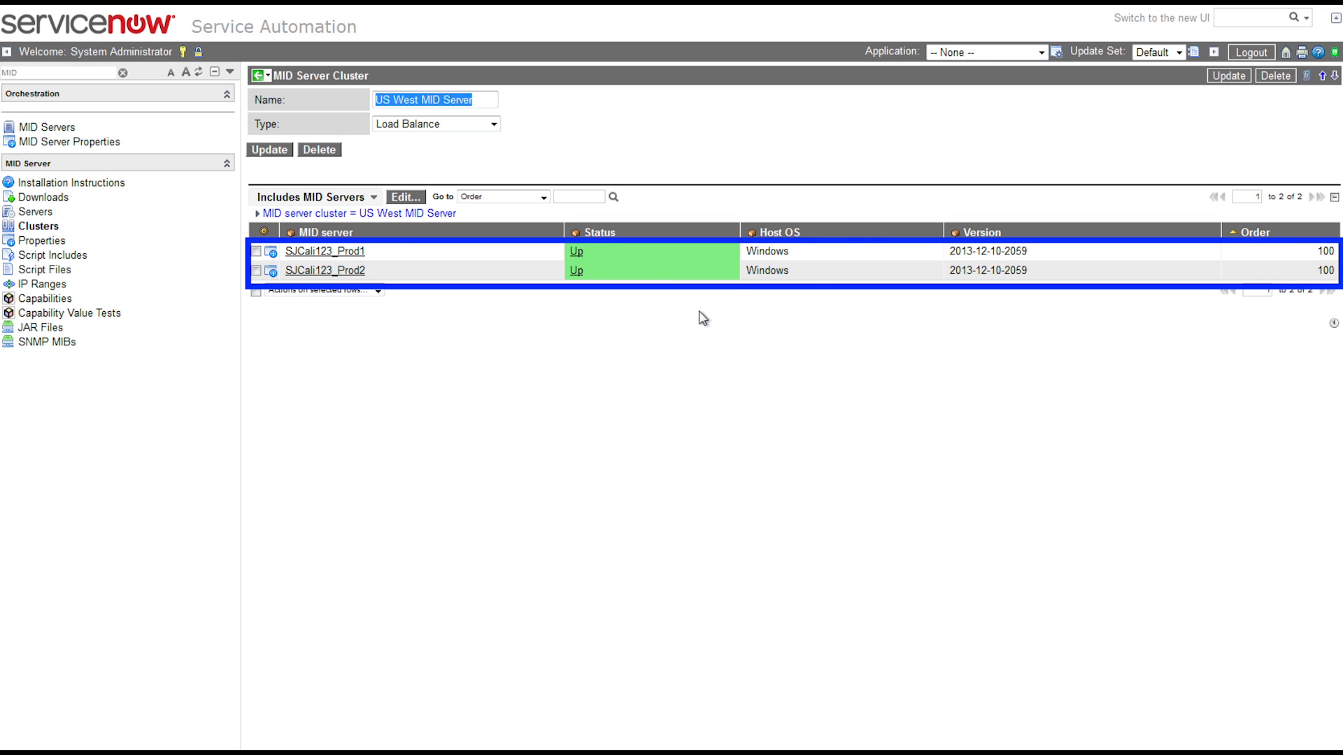
{"action": "right_click", "coordinate": [639, 70]}
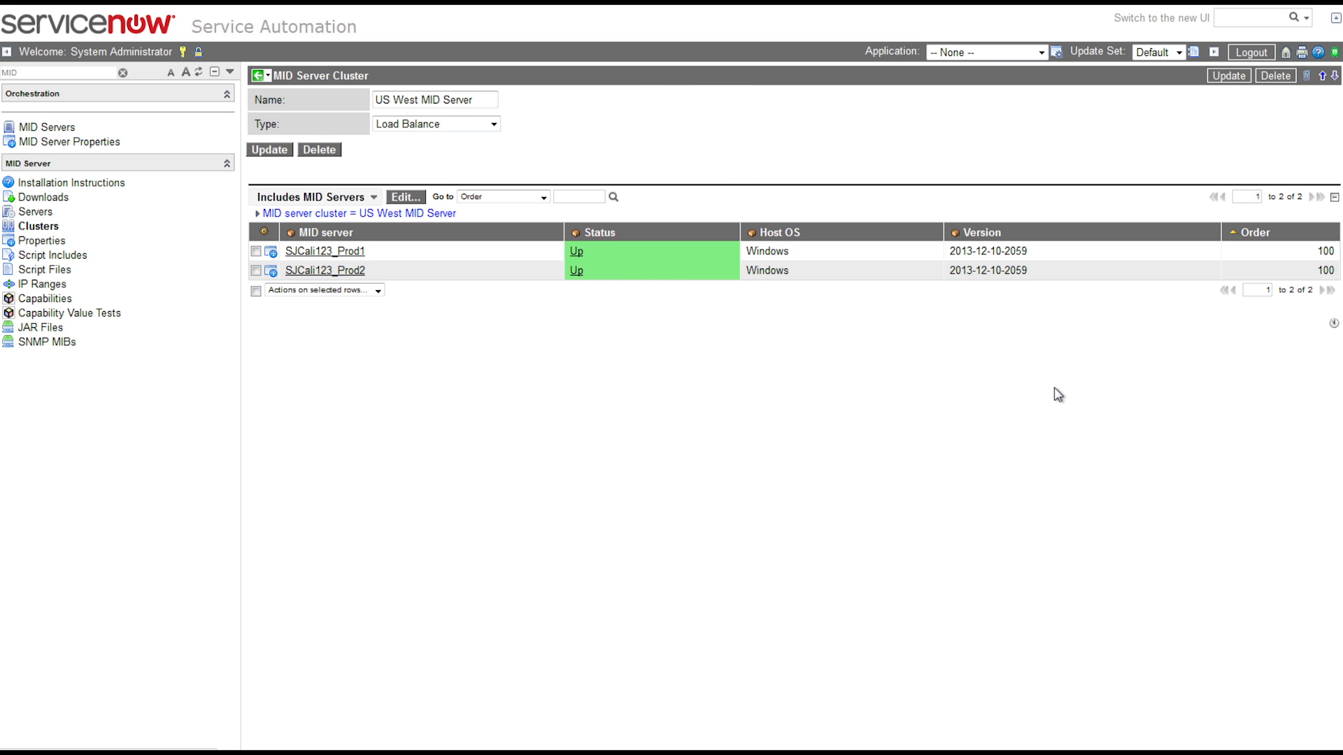